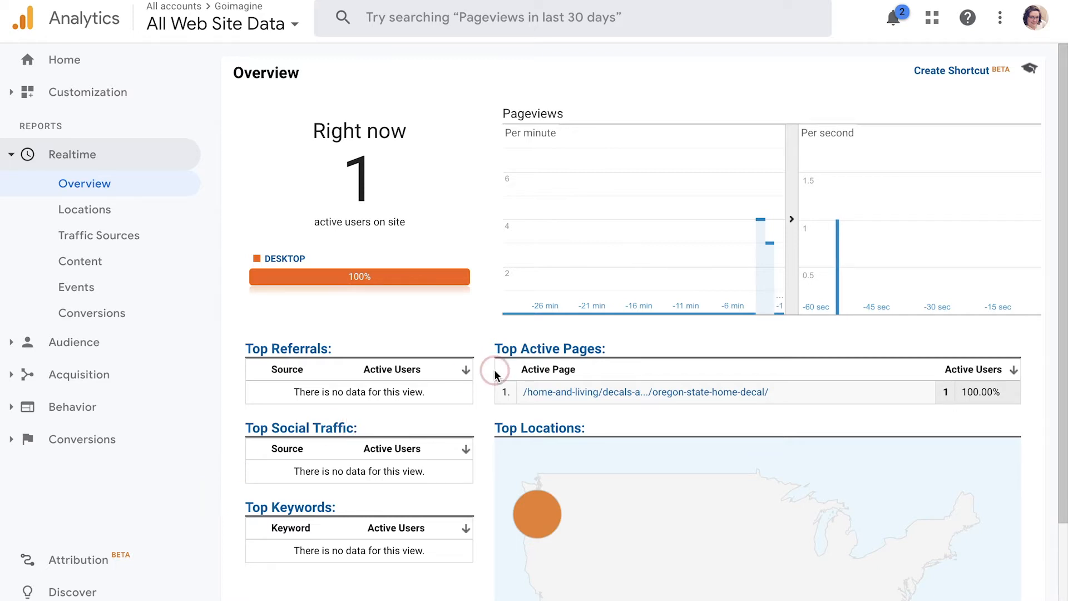
Step: Examine the active users, pageviews, top active pages and top locations in the Realtime Overview report
scroll(484, 362, down, 4)
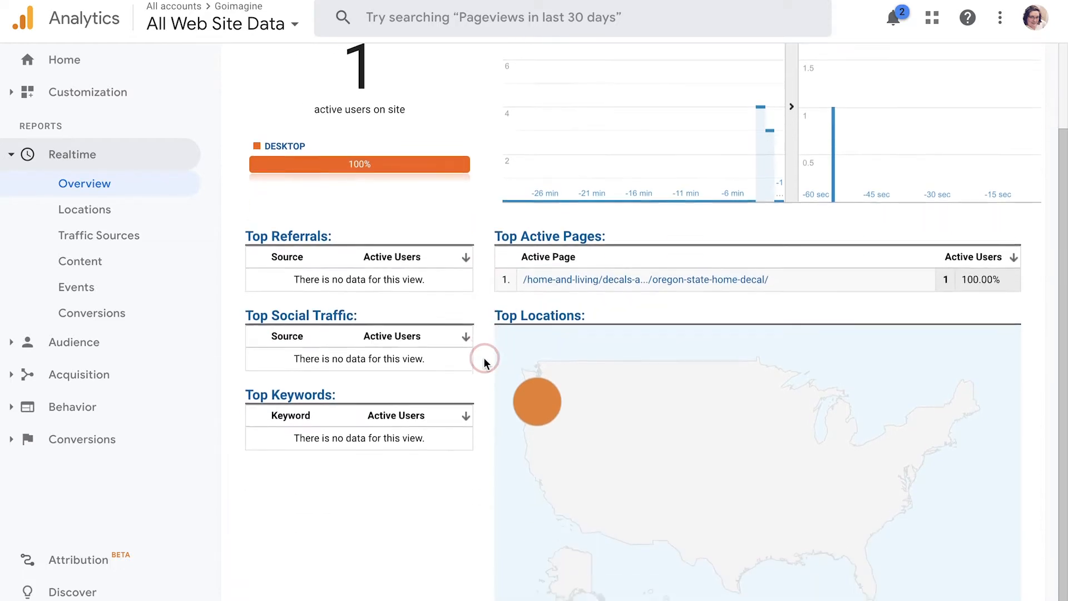
scroll(484, 362, up, 4)
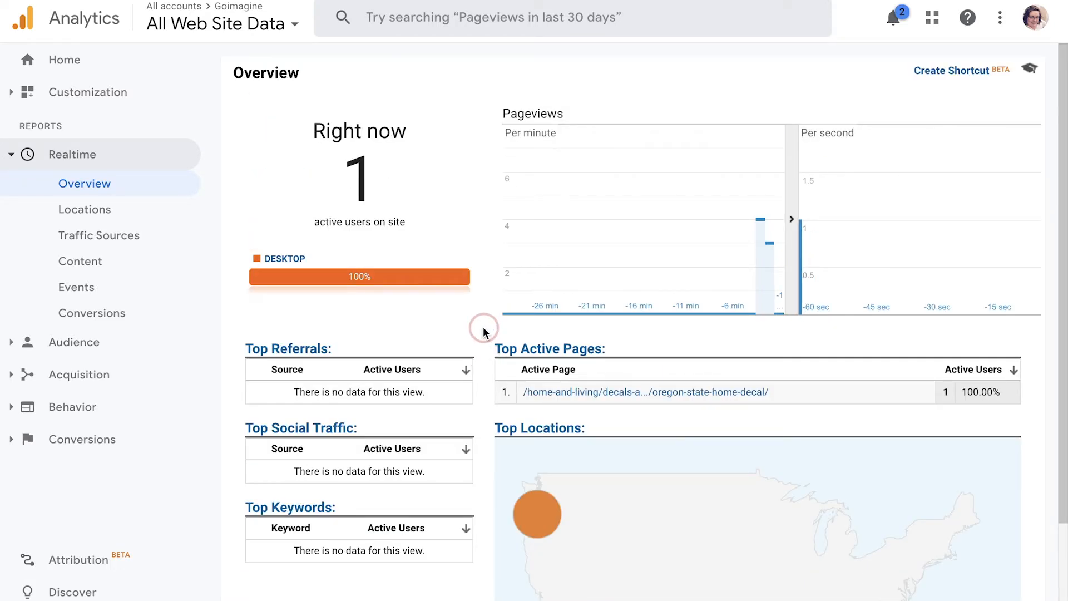
scroll(483, 332, down, 3)
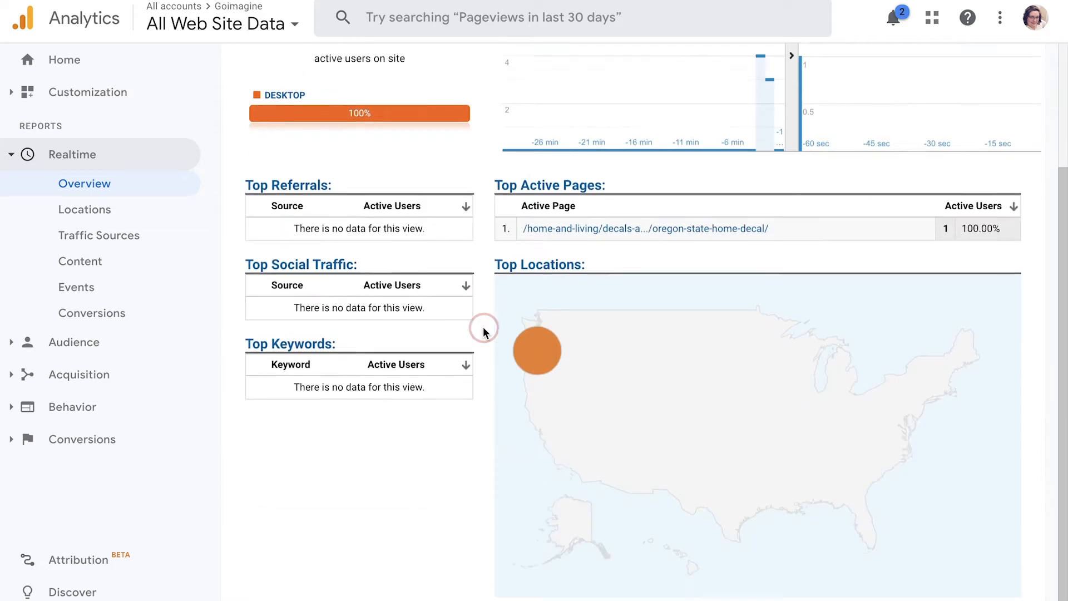
scroll(483, 332, up, 3)
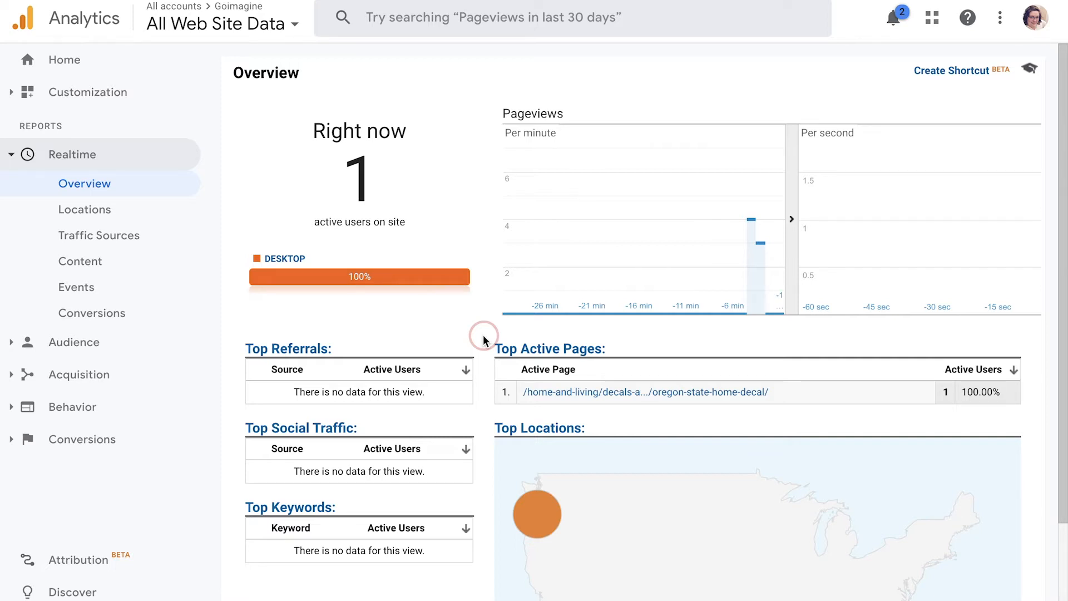
scroll(494, 234, down, 2)
scroll(494, 238, up, 2)
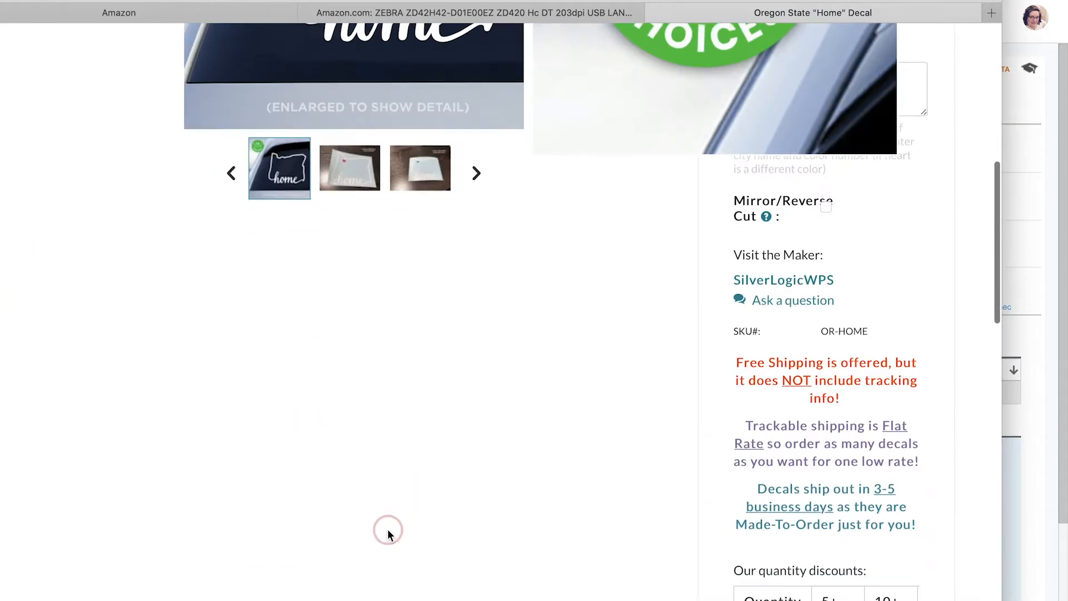
Step: Review the Oregon State "Home" Decal listing on goimagine, go back to the SilverLogicWPS shop and open that listing again
scroll(388, 531, down, 10)
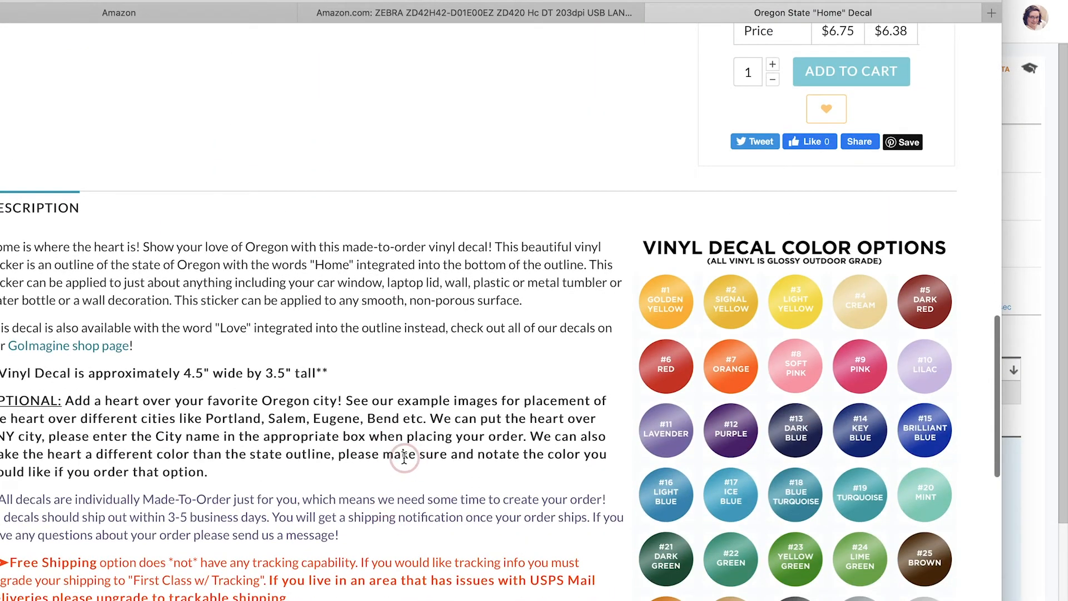
scroll(404, 457, up, 15)
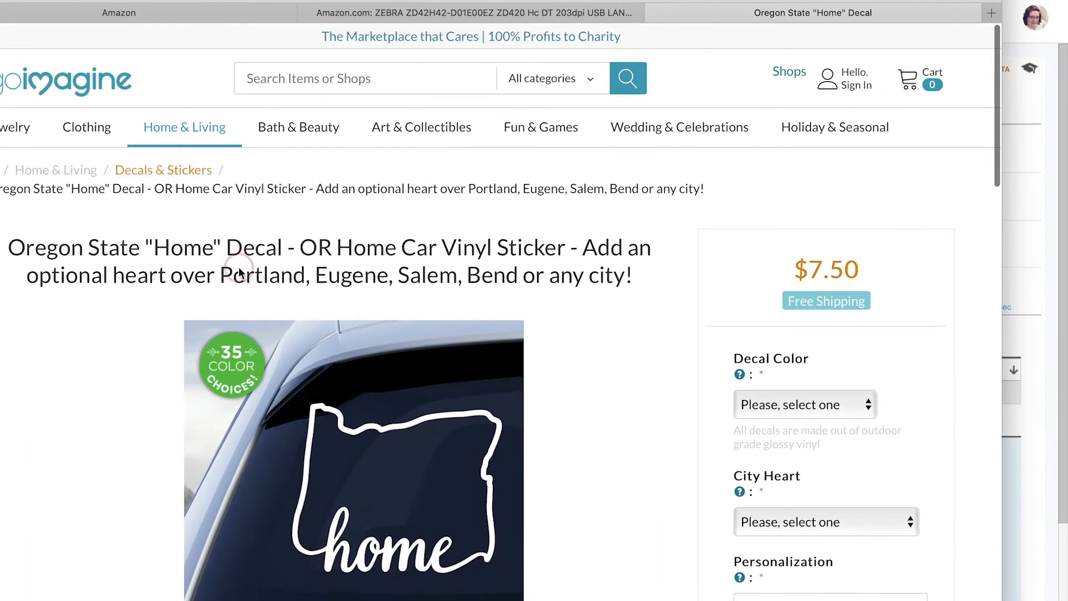
scroll(241, 273, down, 3)
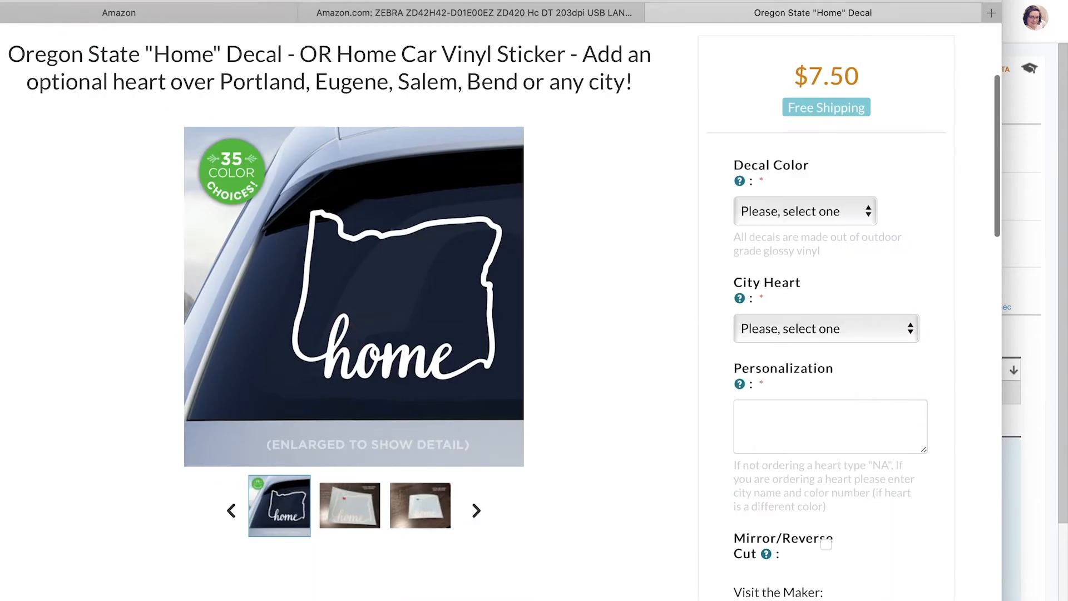
key(super+[)
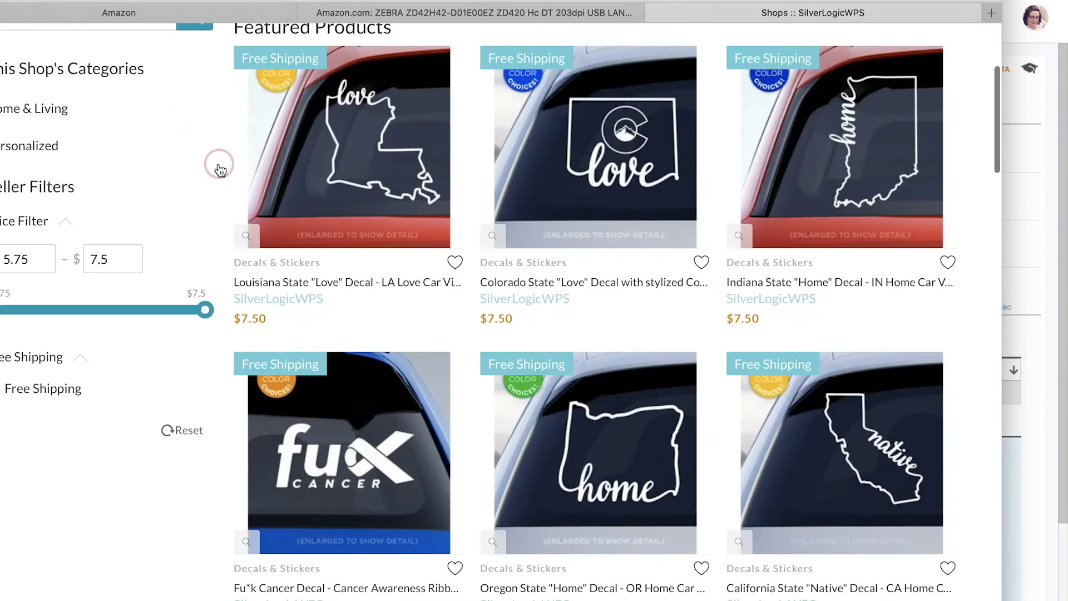
click(600, 449)
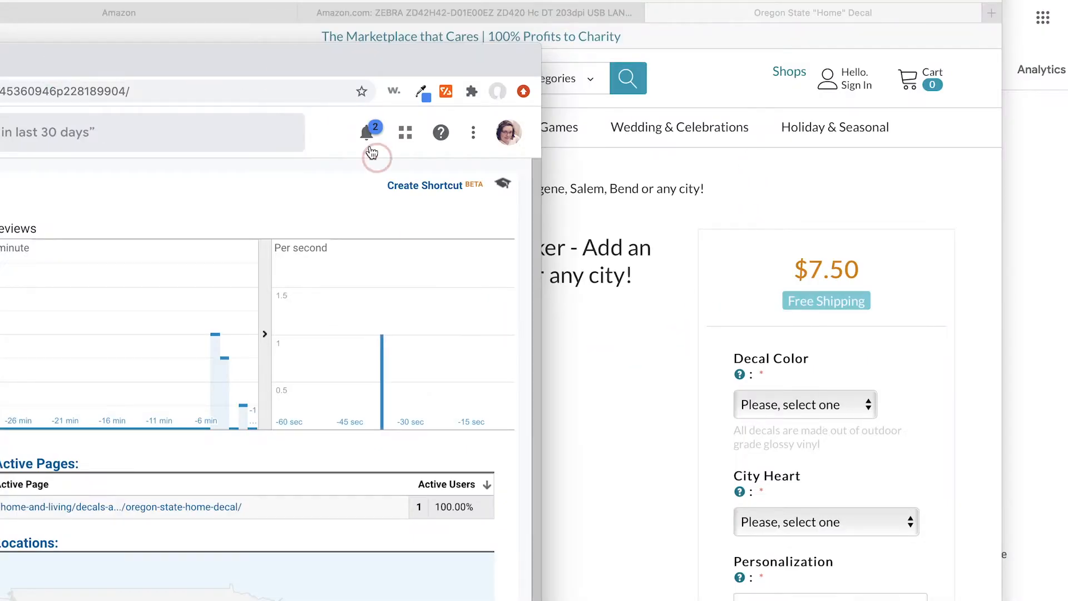
Step: Move the Google Analytics window back into full view and open the Analytics Home overview
drag(306, 59, 832, 0)
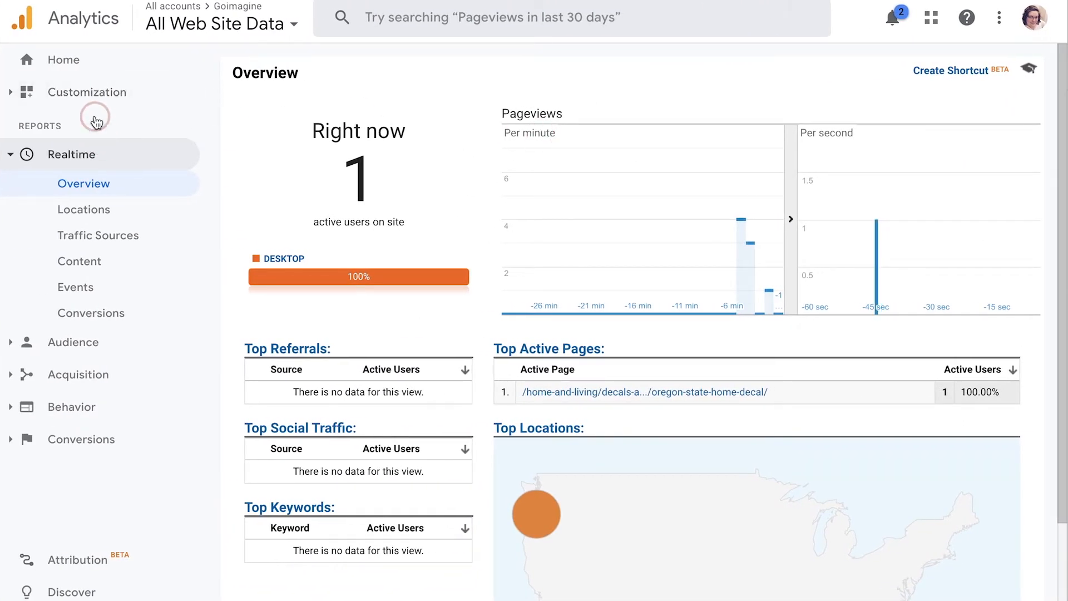
click(64, 61)
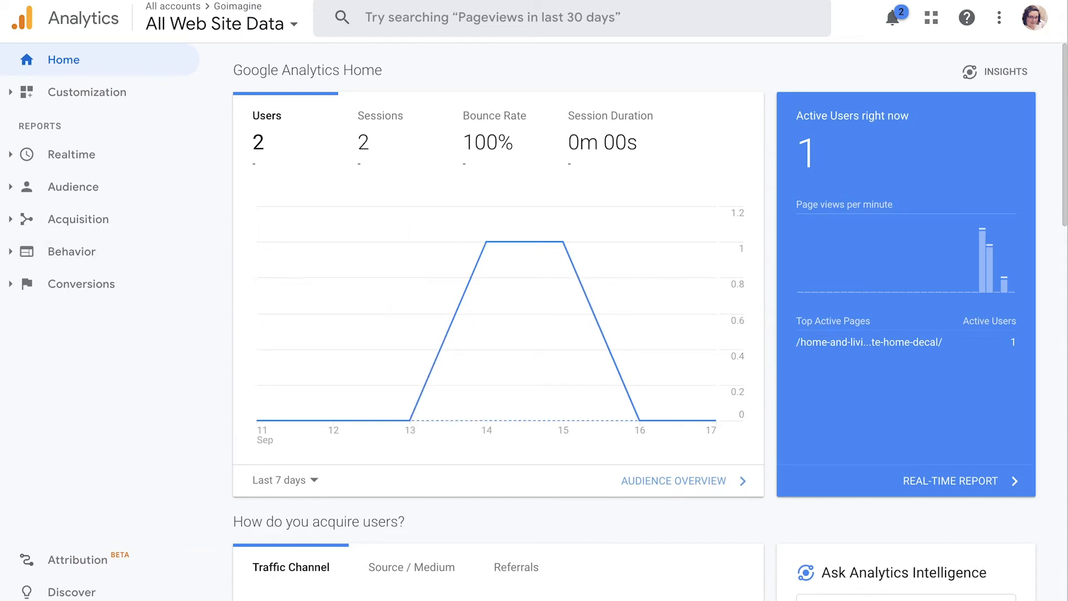
Step: Add a new account-level filter in the admin settings and name it "My IP Address - 9/18/20"
click(27, 600)
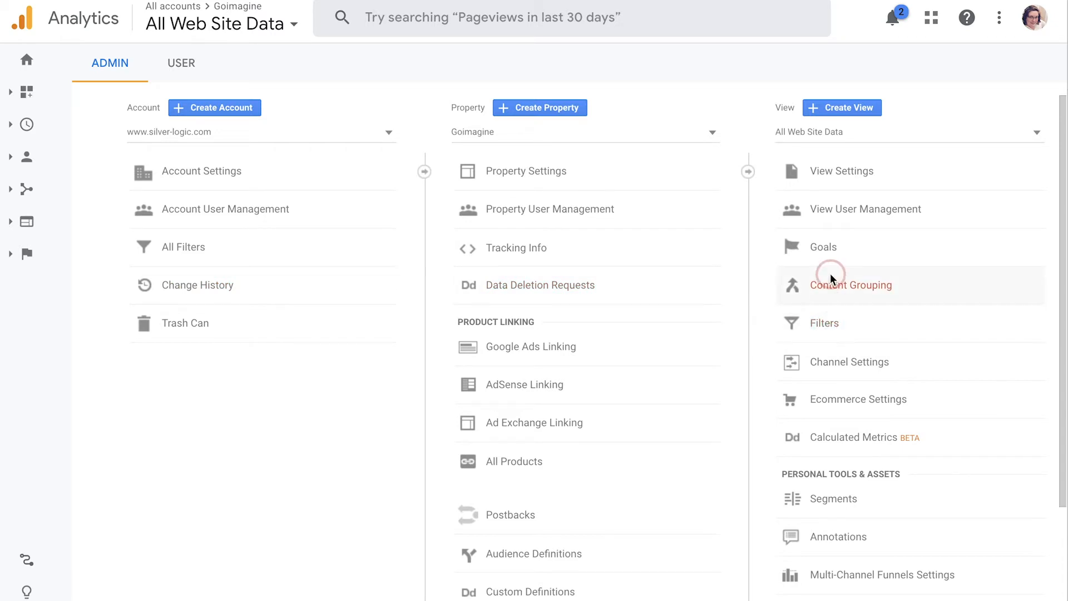
scroll(830, 273, down, 3)
click(183, 247)
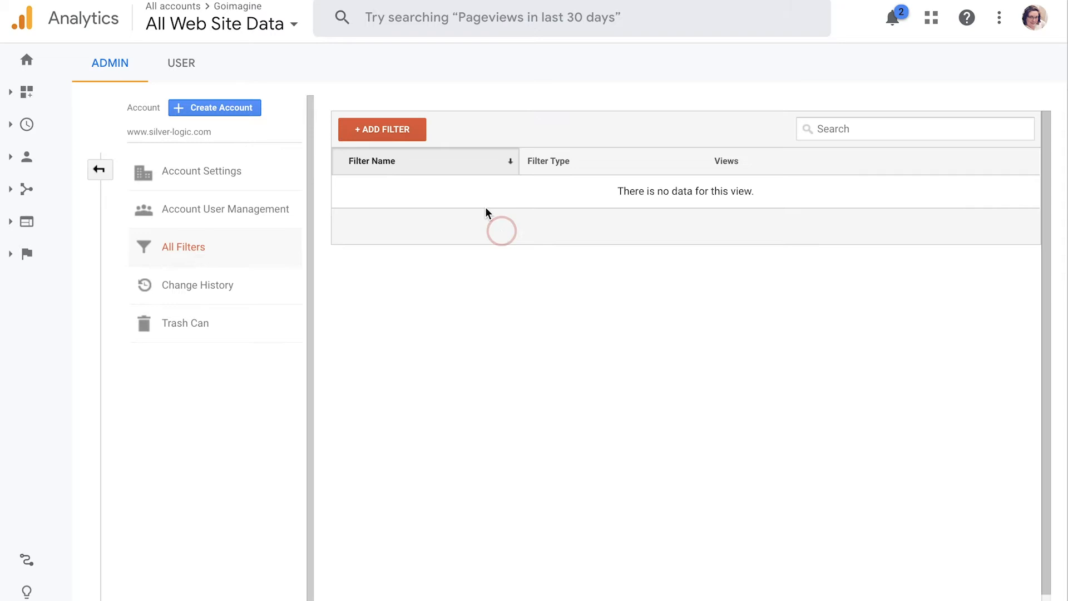
click(383, 130)
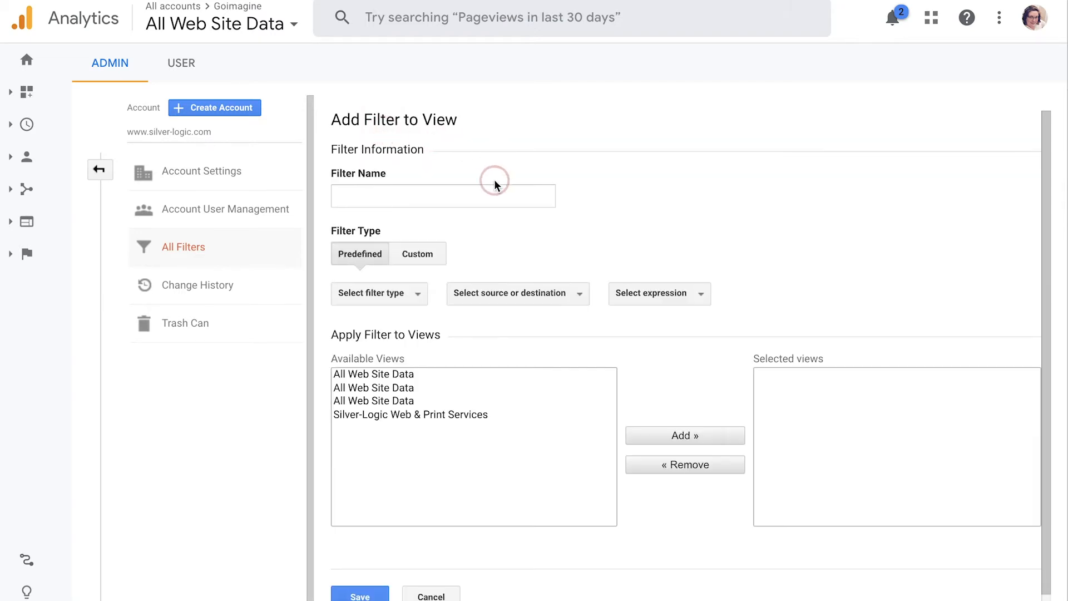
click(411, 200)
text(My IP Address - 9/18/20)
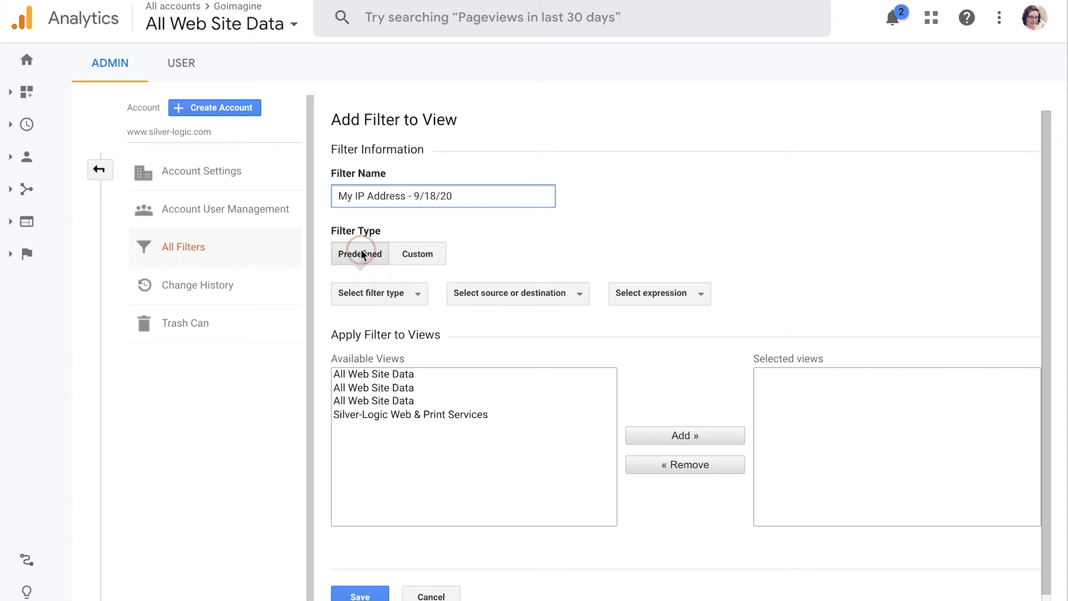
Step: Define the predefined filter as Exclude, traffic from the IP addresses, that are equal to
click(415, 295)
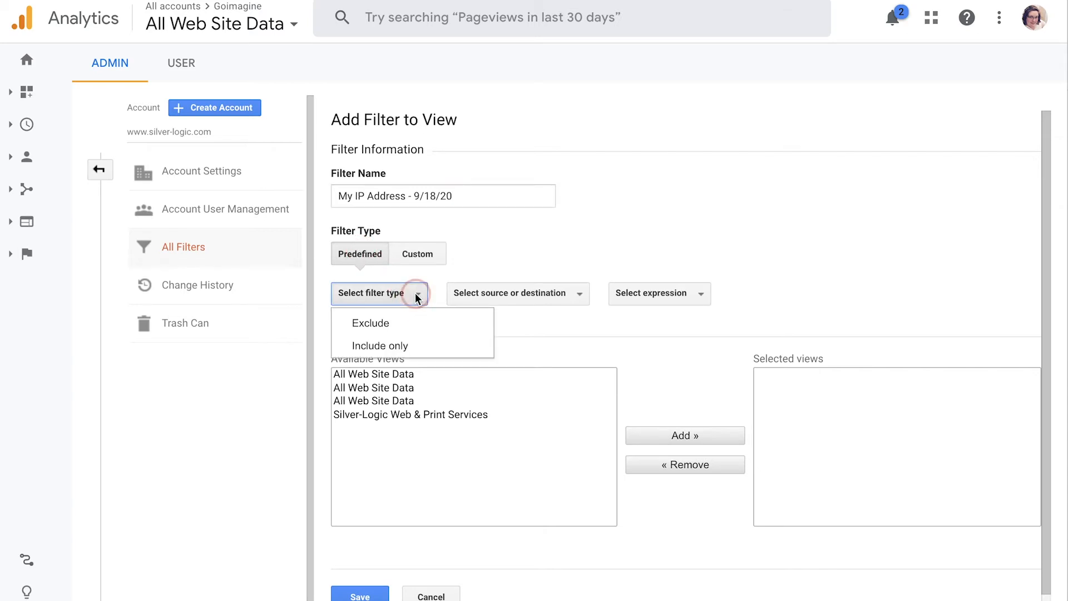
click(394, 326)
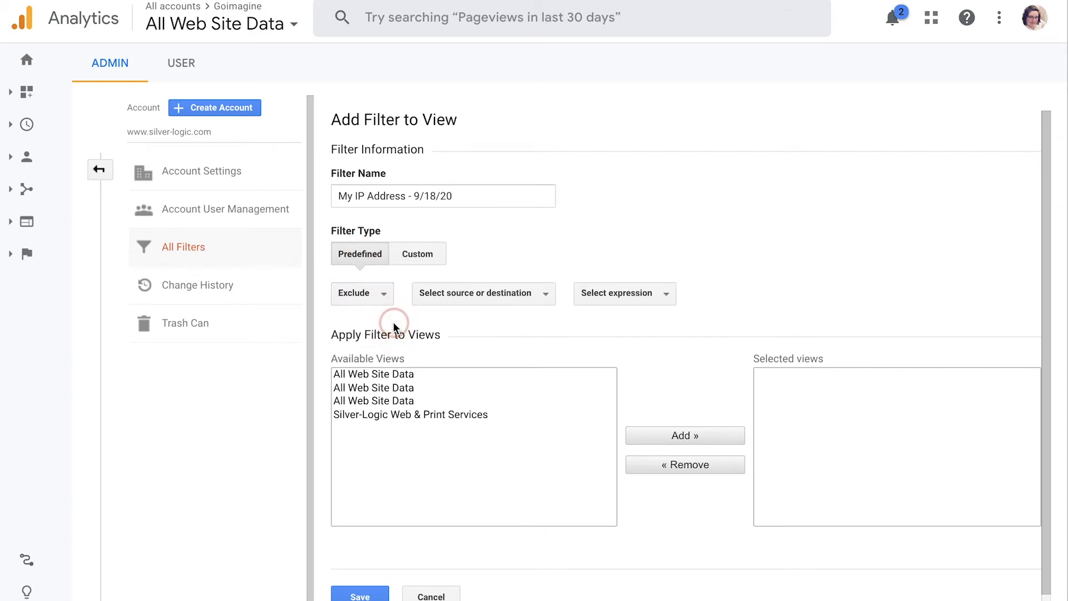
click(534, 299)
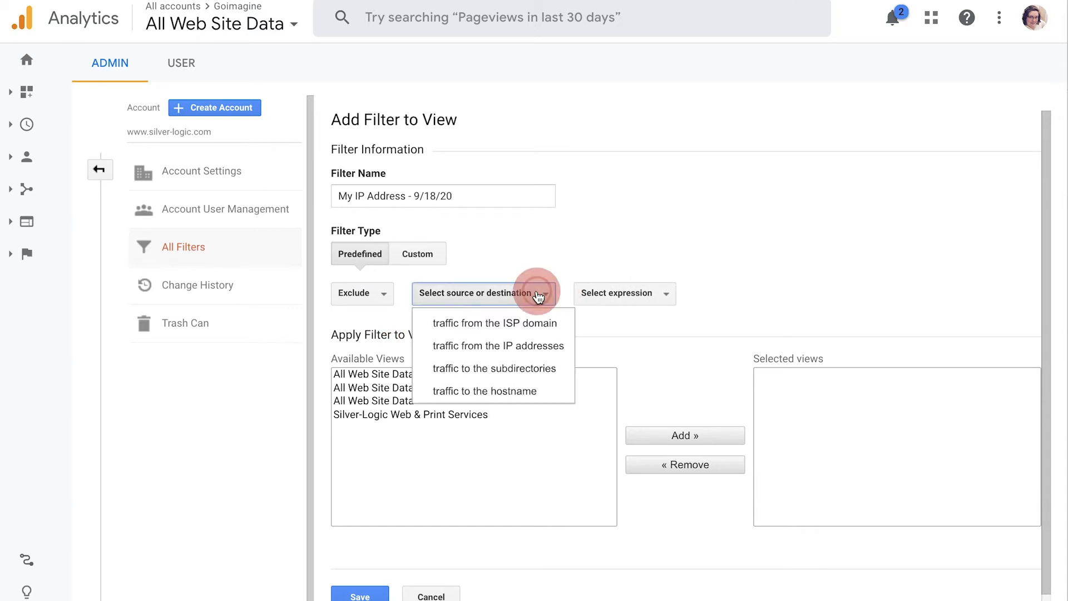
click(562, 350)
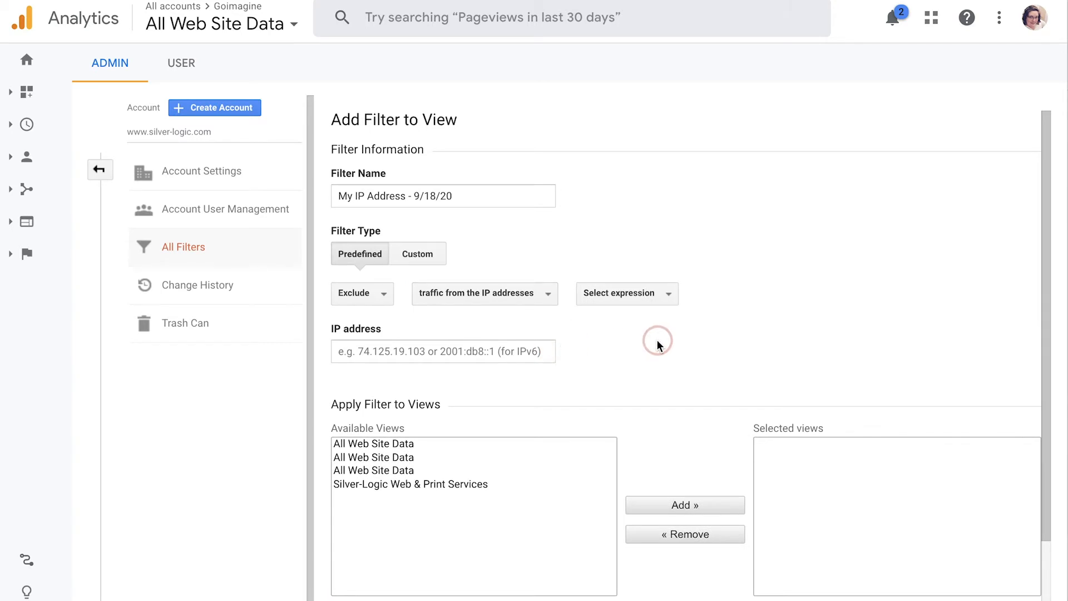
click(664, 298)
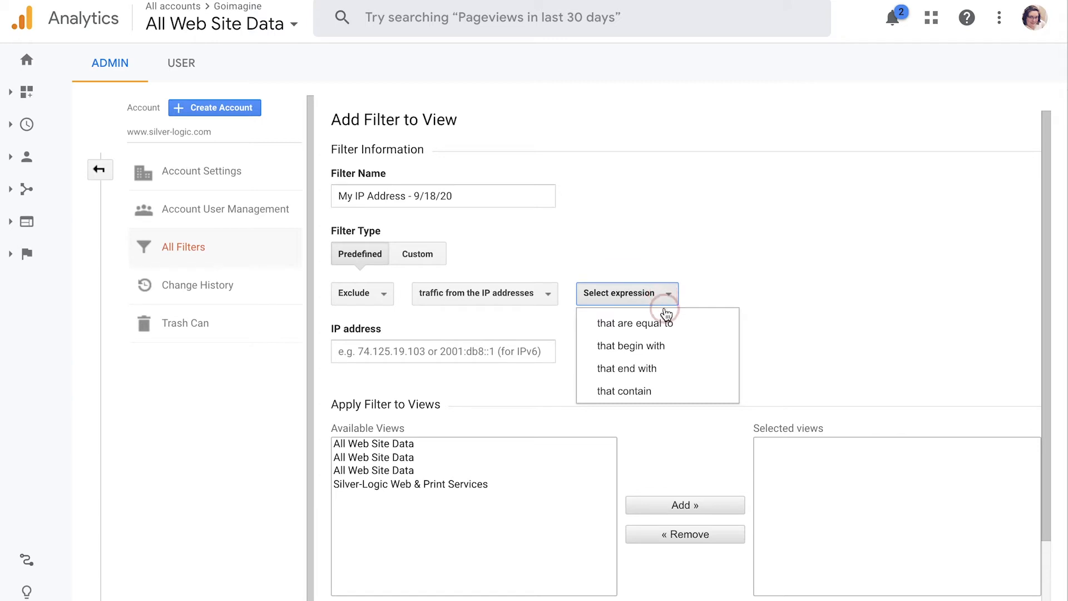
click(701, 328)
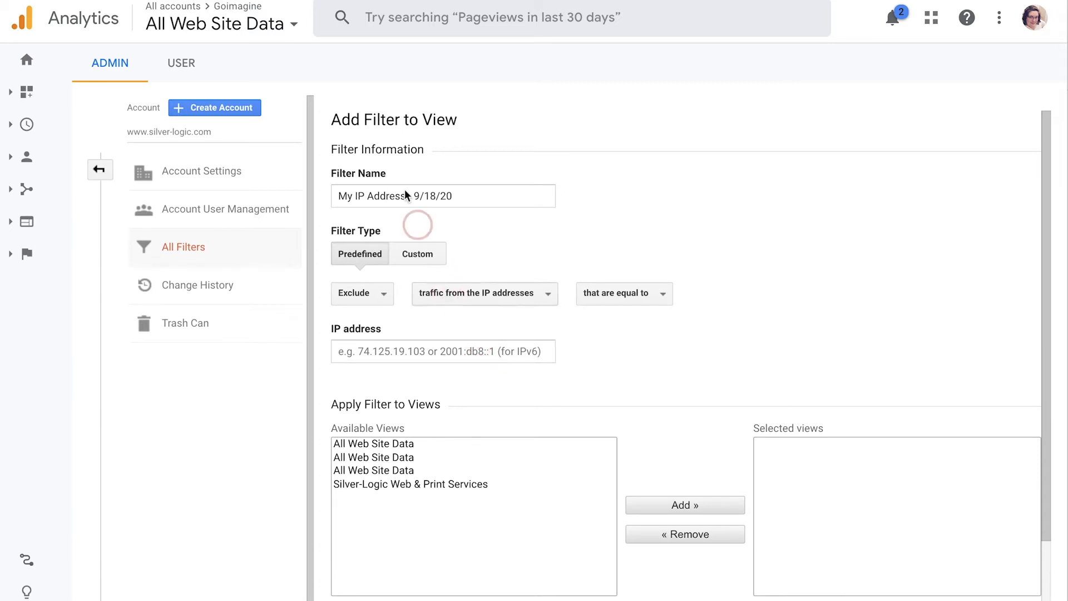
Step: Look up the public IP address in the Google results for "what is my ip address" and on WhatIsMyIP.com
key(ctrl+Tab)
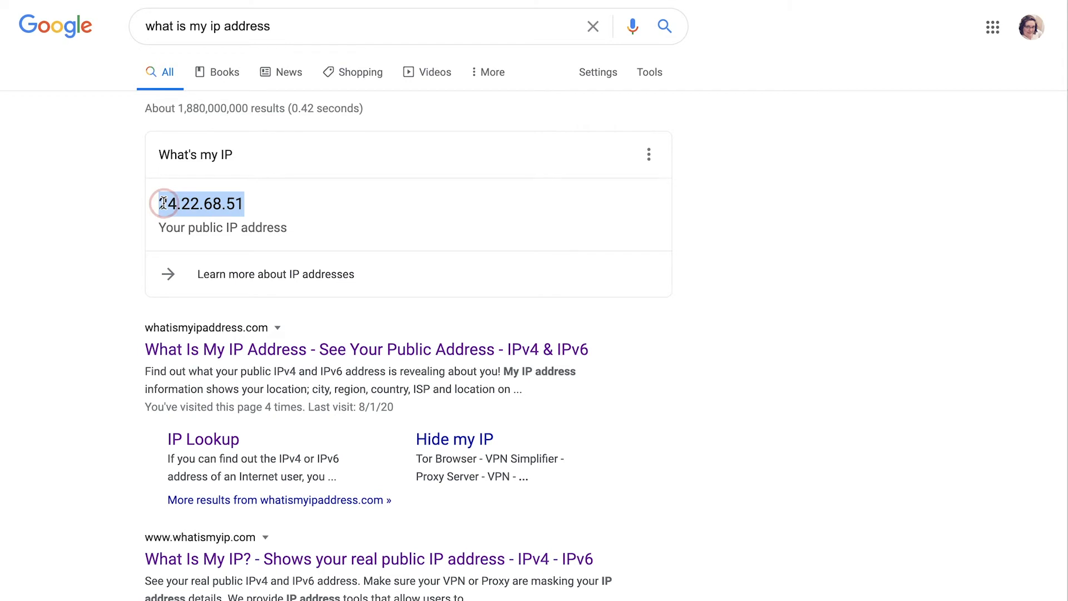
drag(163, 203, 340, 215)
click(315, 210)
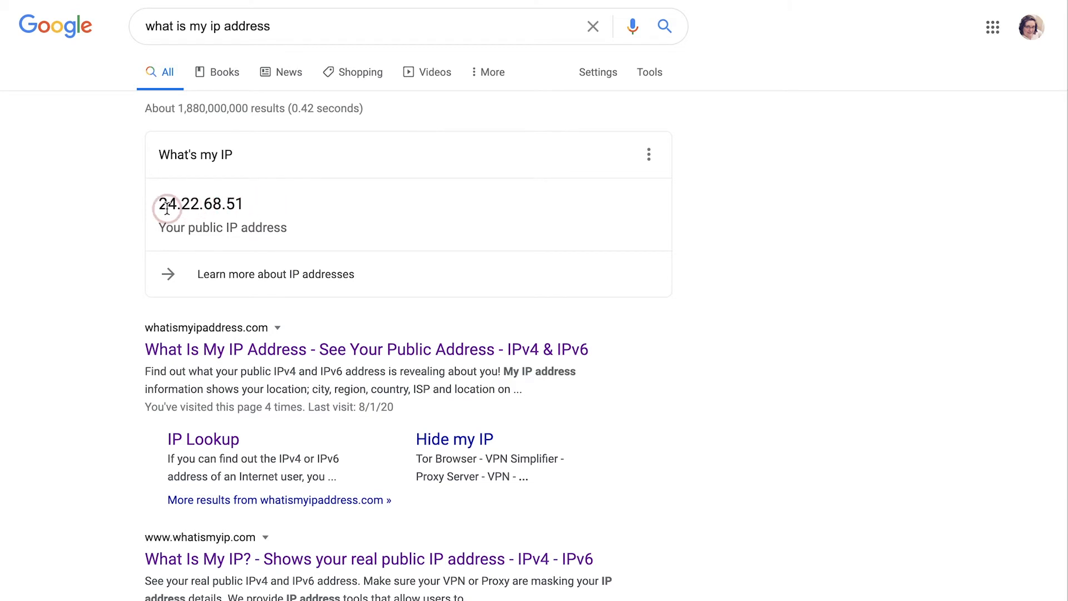
scroll(242, 205, down, 1)
scroll(242, 204, down, 3)
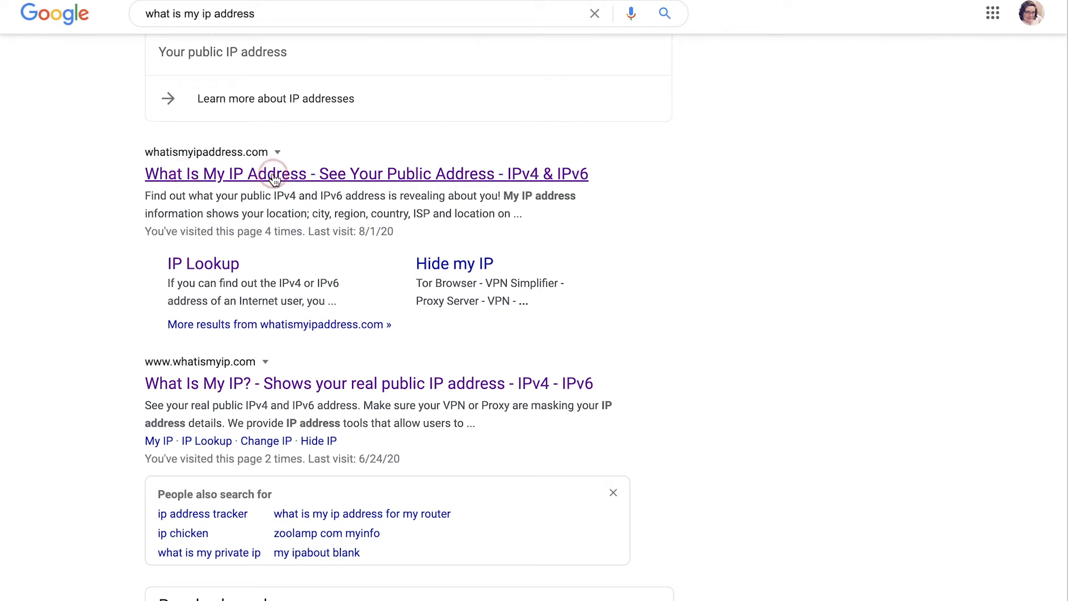
scroll(274, 176, down, 3)
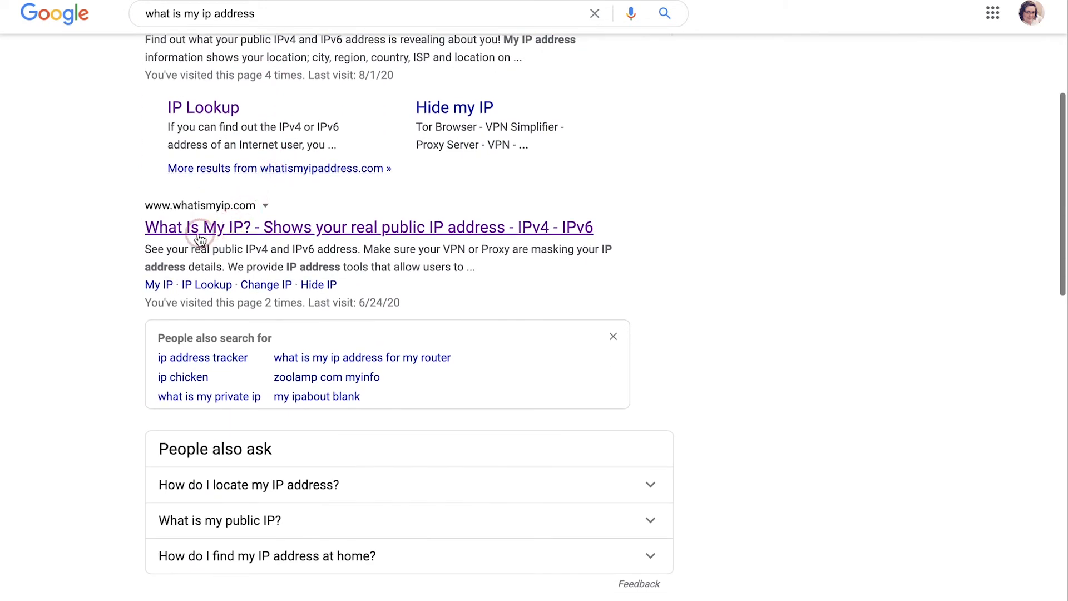
scroll(182, 233, up, 2)
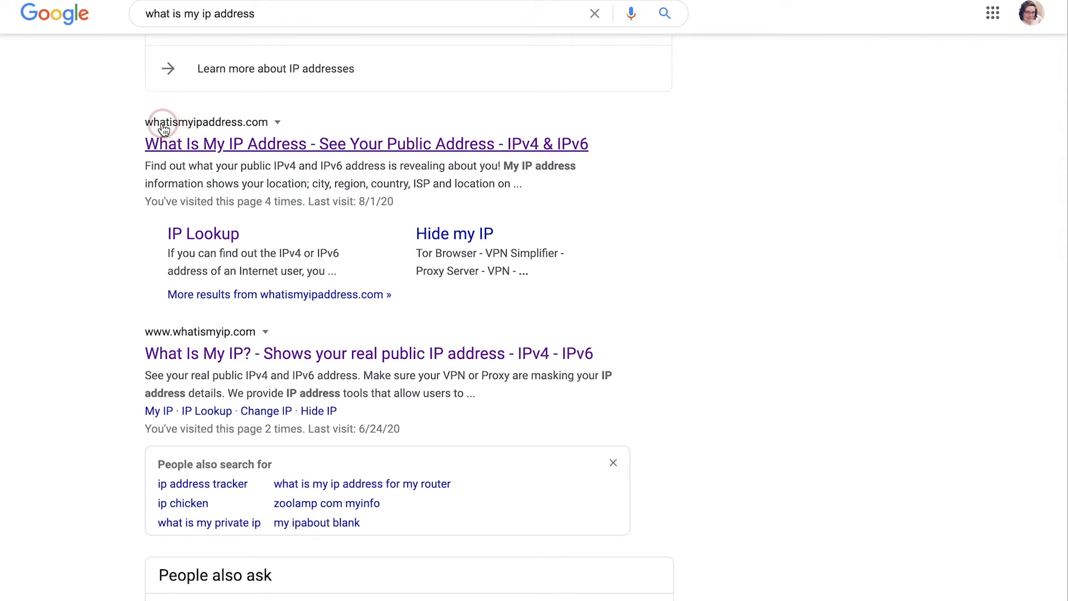
click(218, 359)
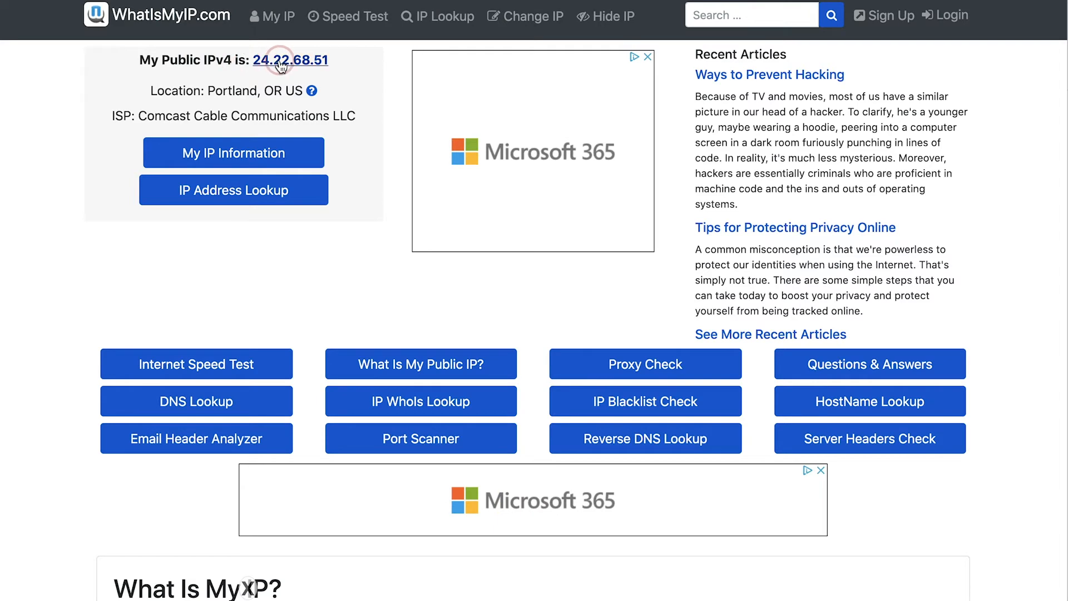
click(45, 28)
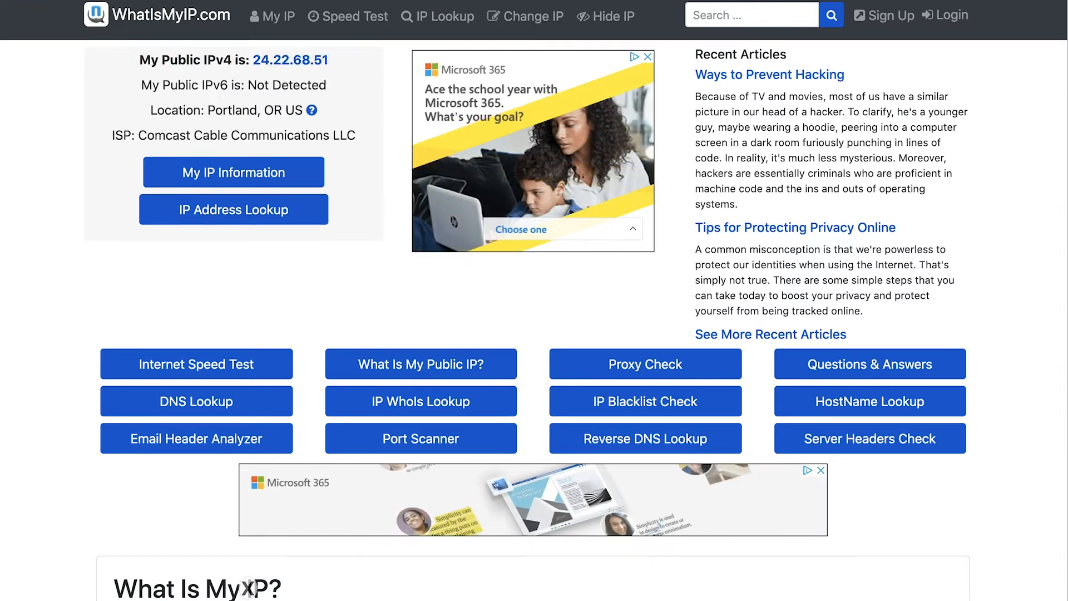
scroll(373, 334, up, 4)
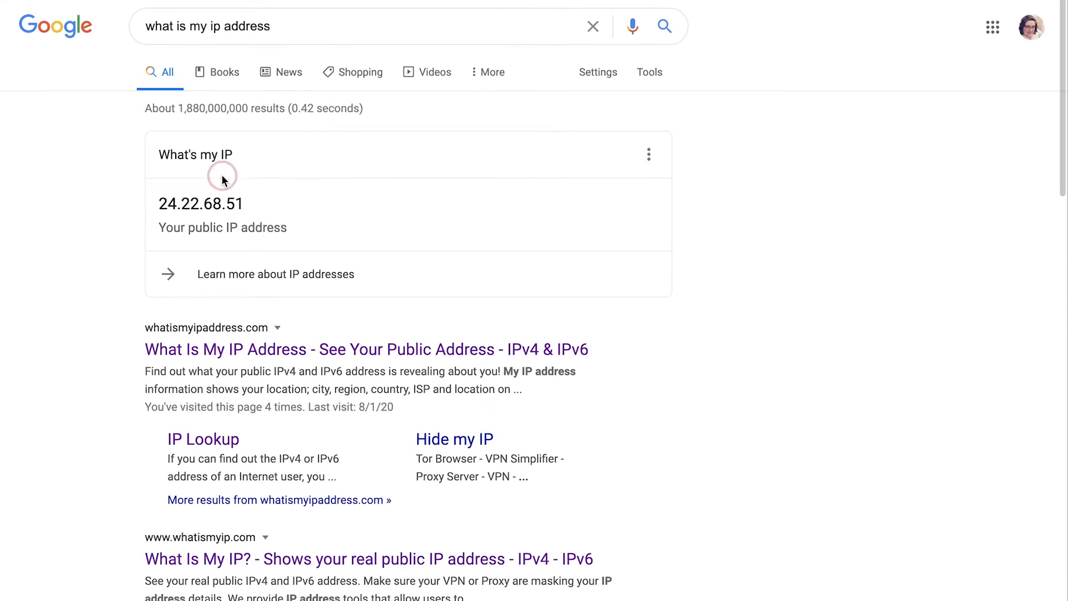
Step: Copy the public IP address from the Google result and paste it as the filter's IP address in Google Analytics
drag(248, 205, 225, 206)
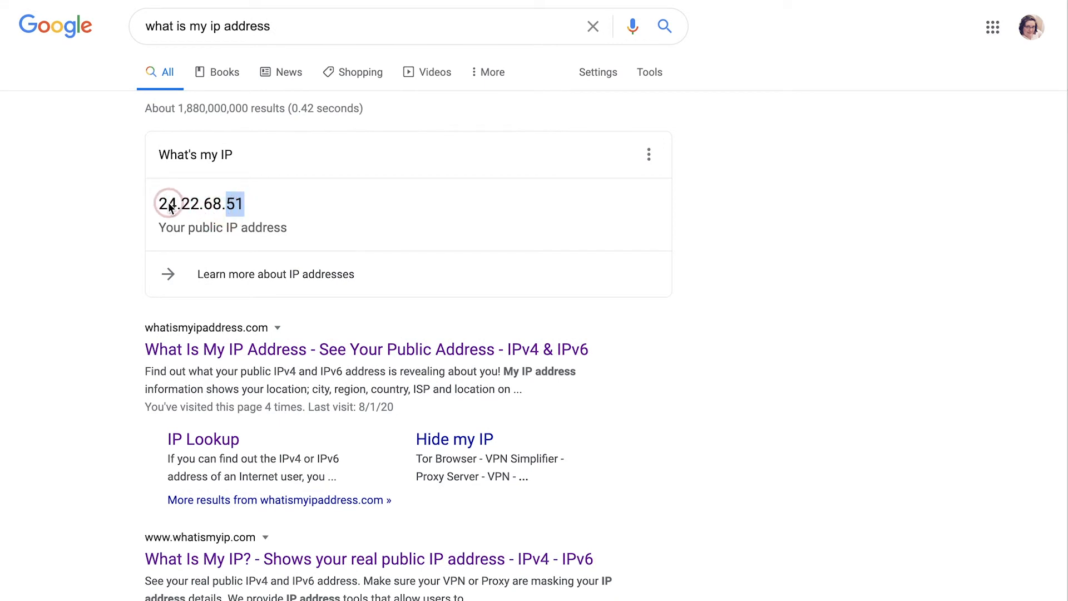
drag(157, 205, 247, 206)
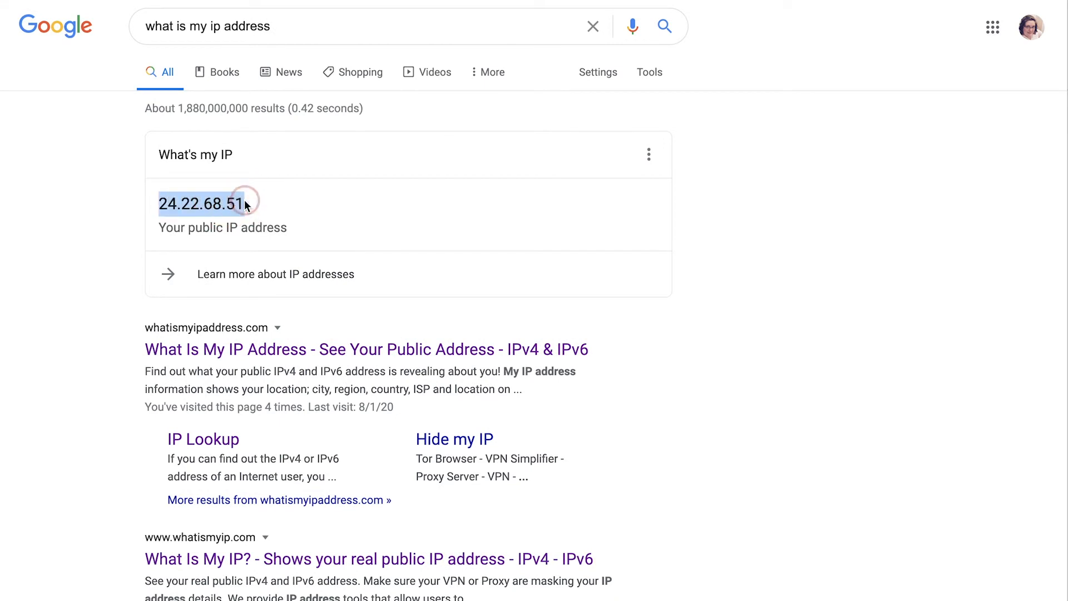
right_click(187, 203)
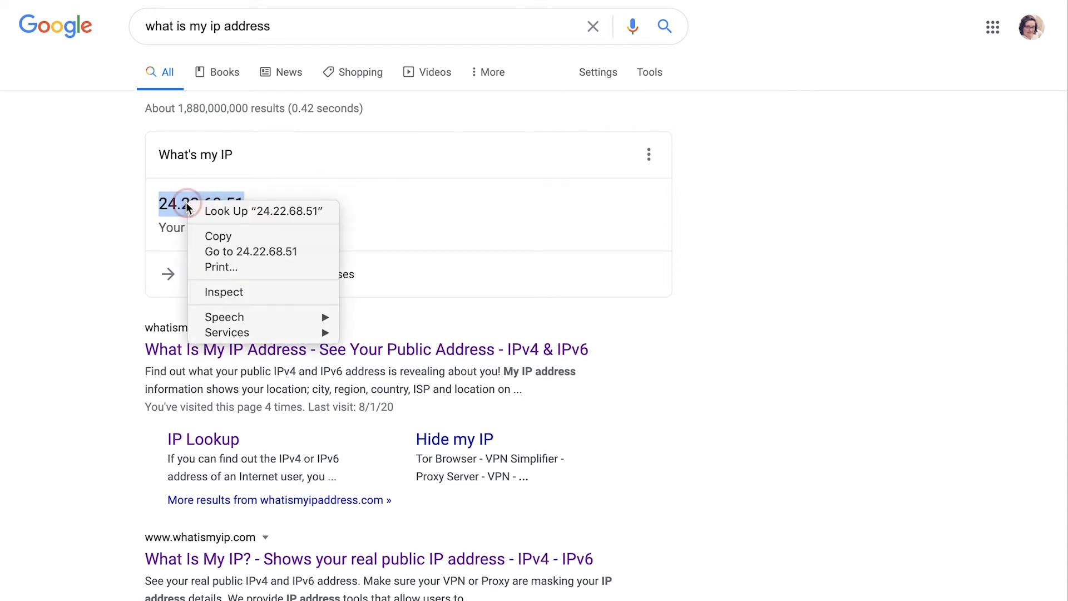
click(245, 238)
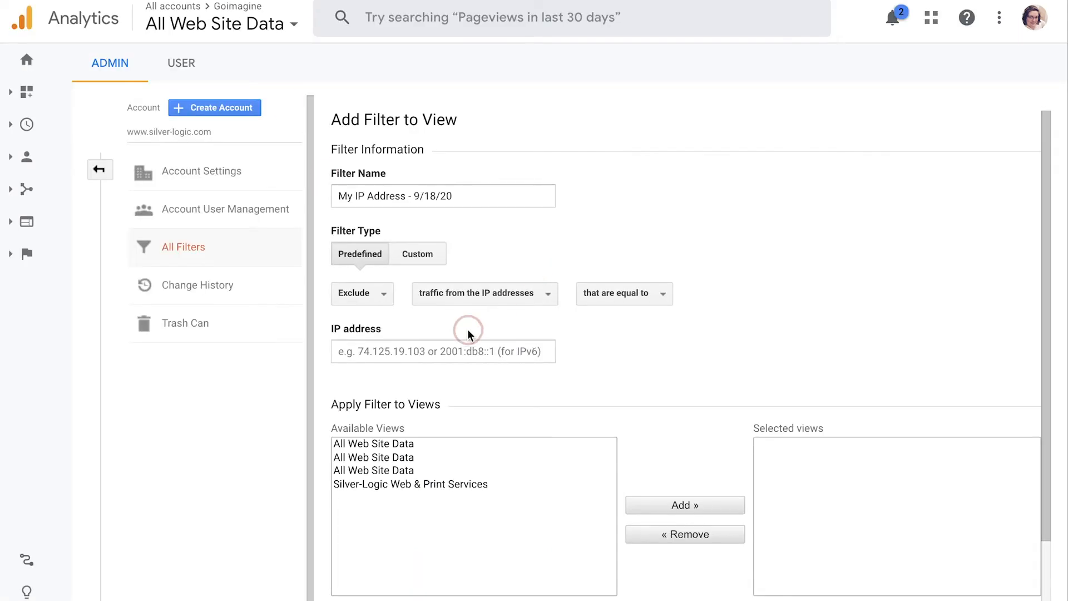
click(395, 346)
key(ctrl+v)
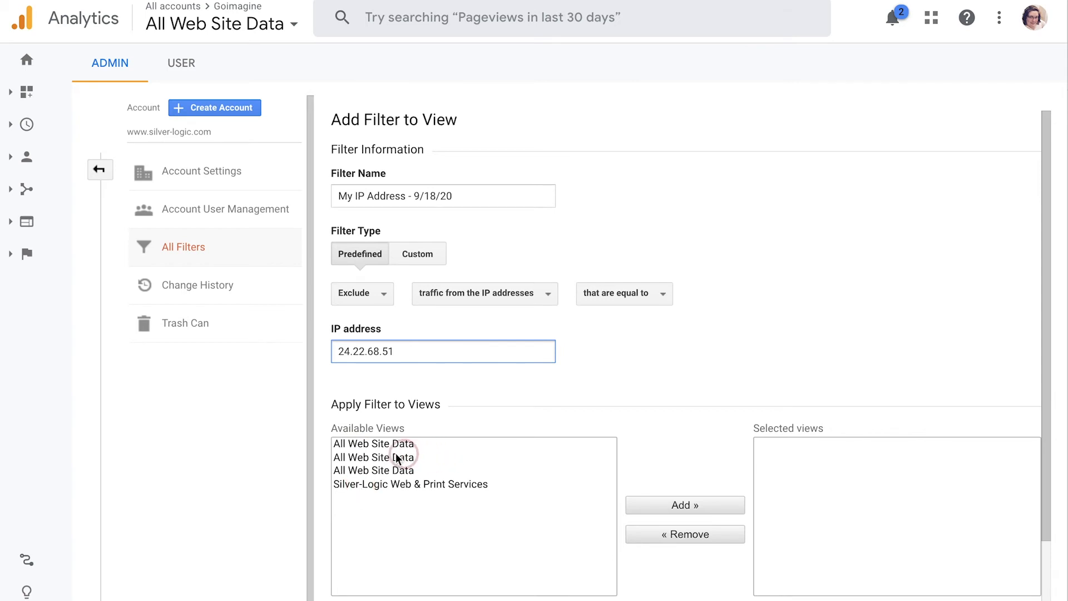
Step: Apply the IP address filter to all the available views and save it
click(380, 445)
shift+click(380, 484)
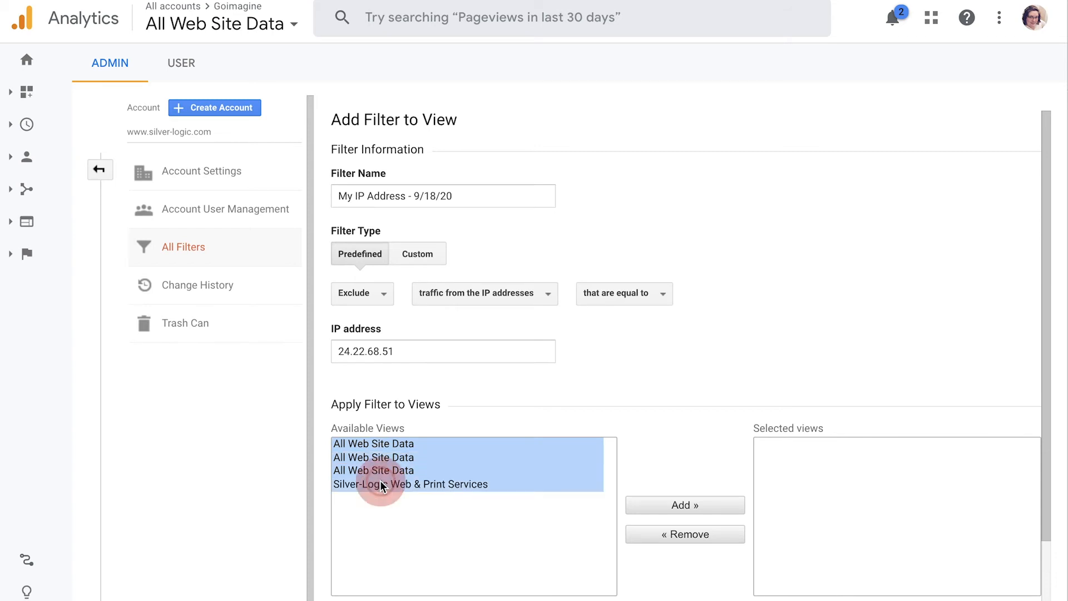
click(685, 504)
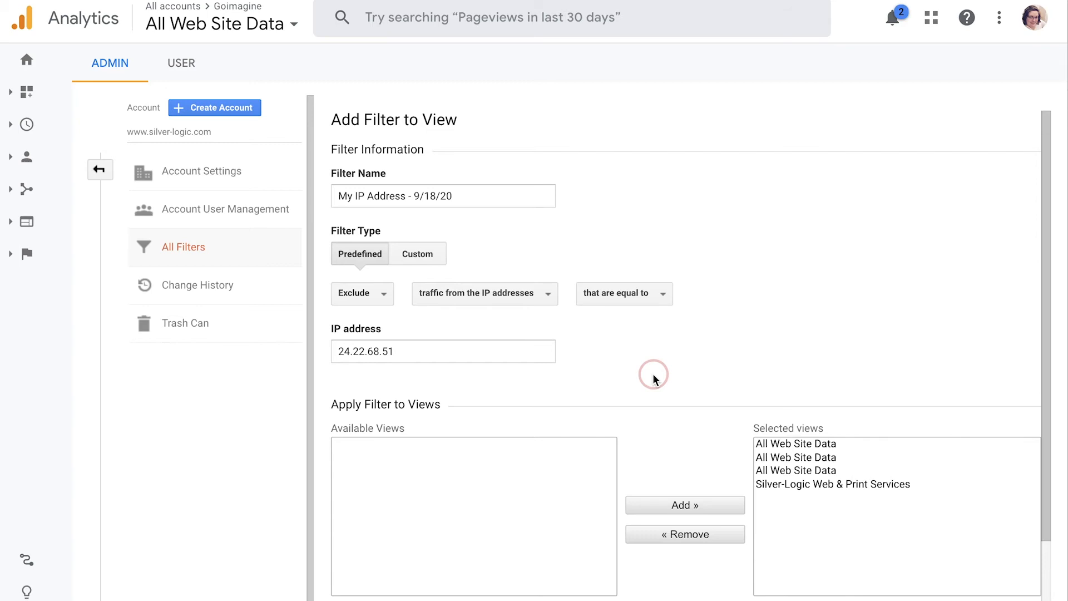
scroll(689, 459, down, 2)
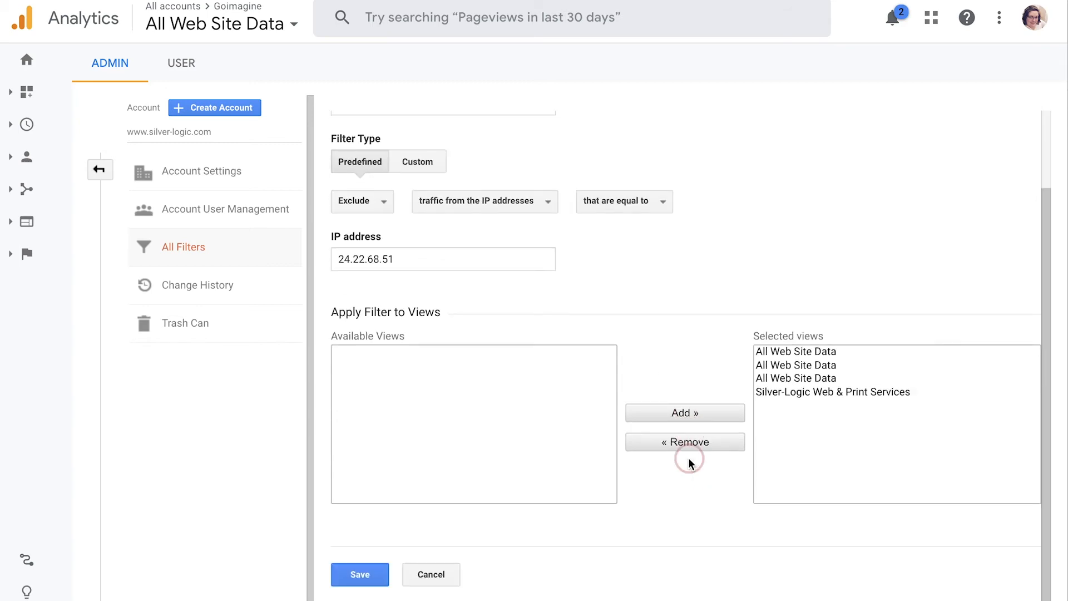
click(352, 581)
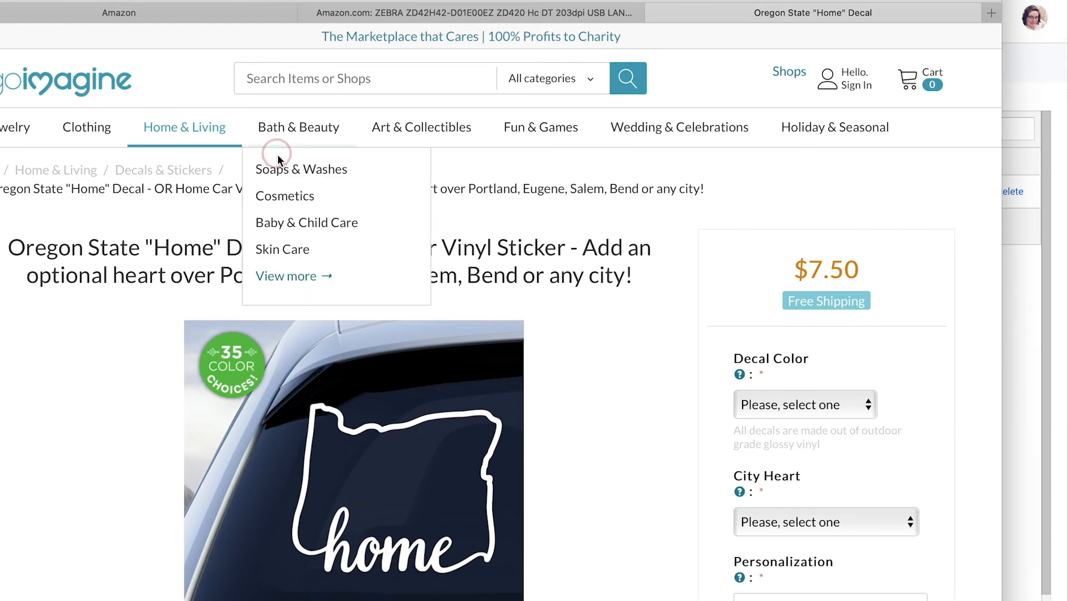
Step: Switch to the Goimagine shop, browse the Oregon State "Home" Decal listing and open the Arizona State "Home" Decal from the same maker
scroll(278, 167, down, 3)
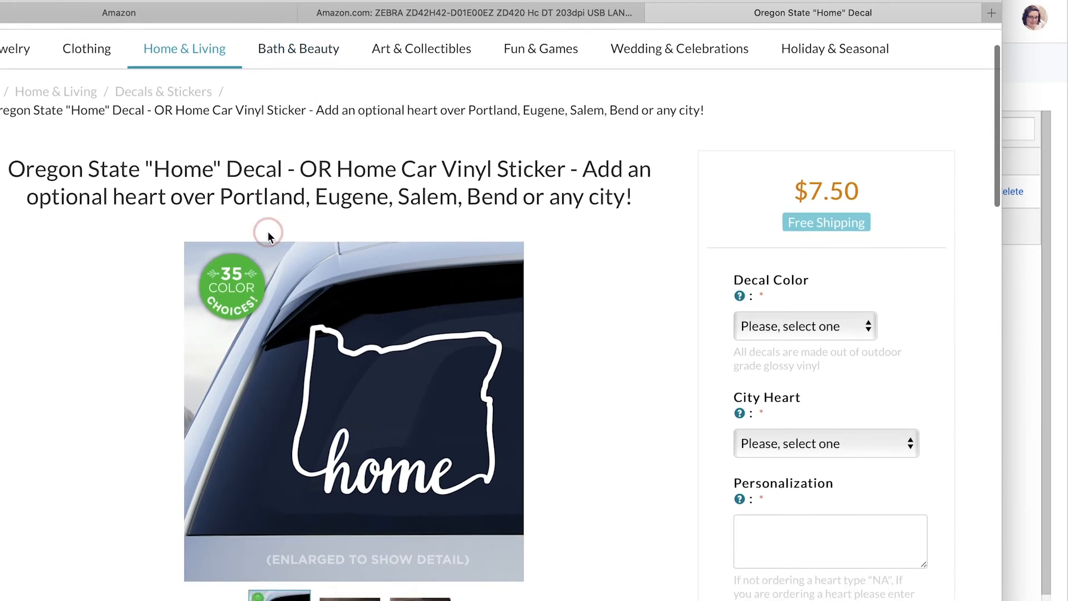
scroll(268, 231, down, 5)
scroll(258, 397, down, 6)
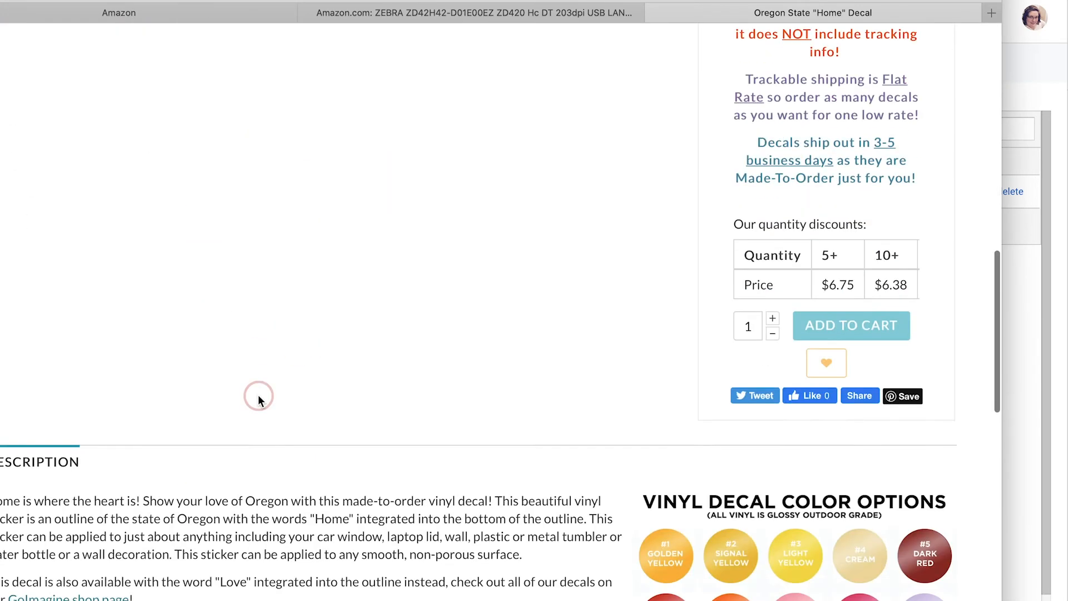
scroll(259, 486, down, 8)
scroll(259, 487, up, 20)
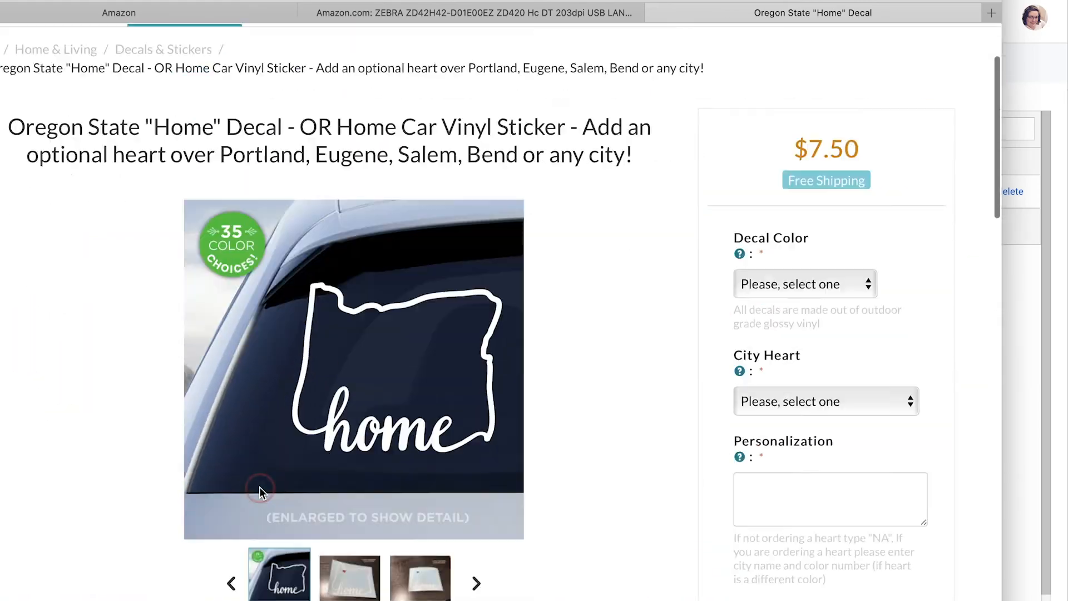
scroll(259, 486, down, 15)
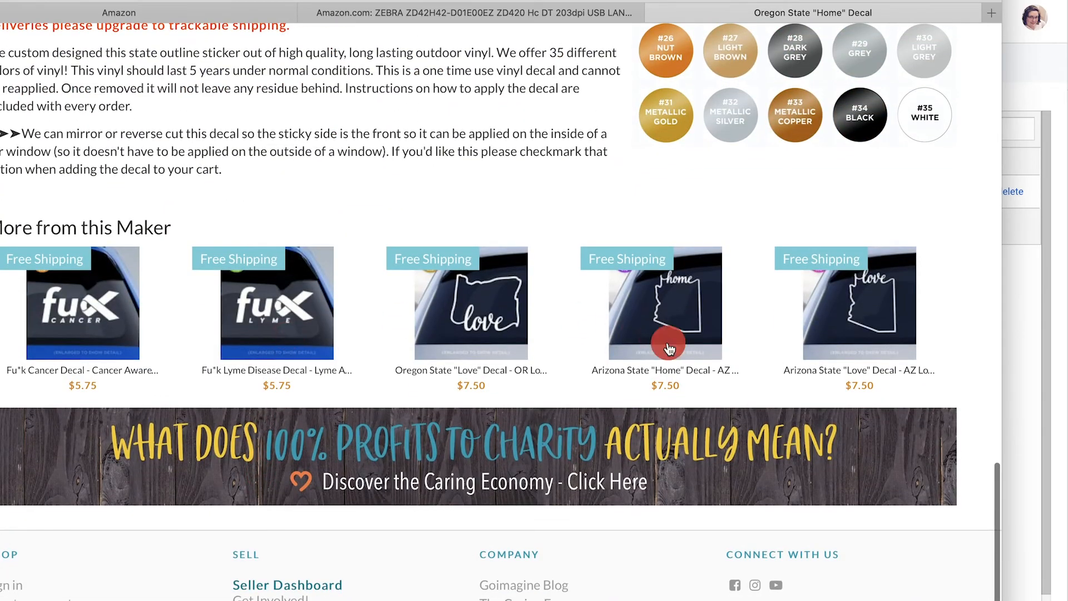
click(670, 349)
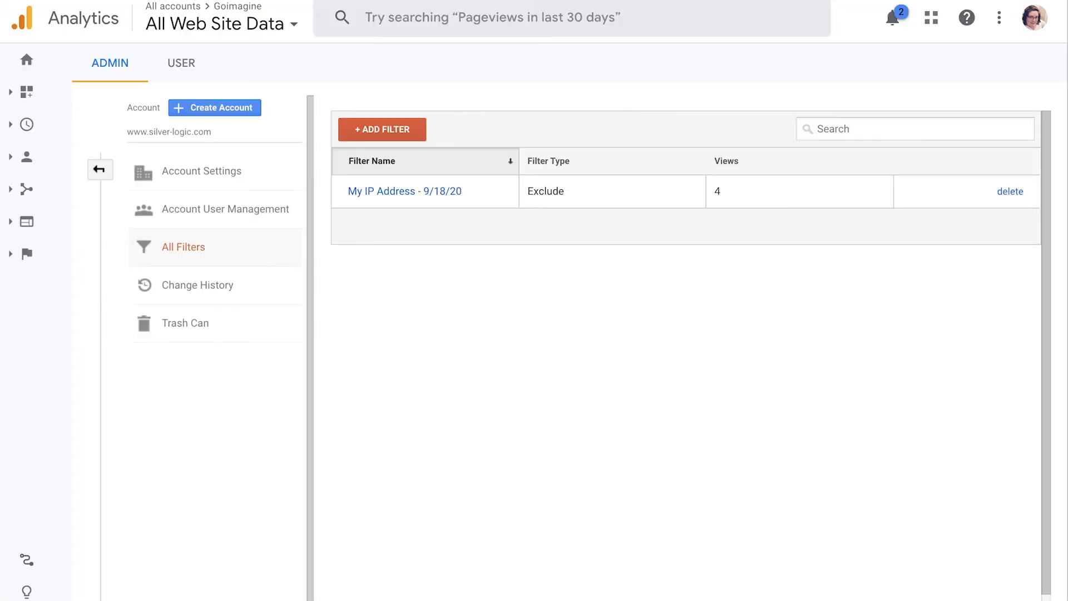
Step: Return to Google Analytics, show the Realtime Overview report and reload it
click(27, 62)
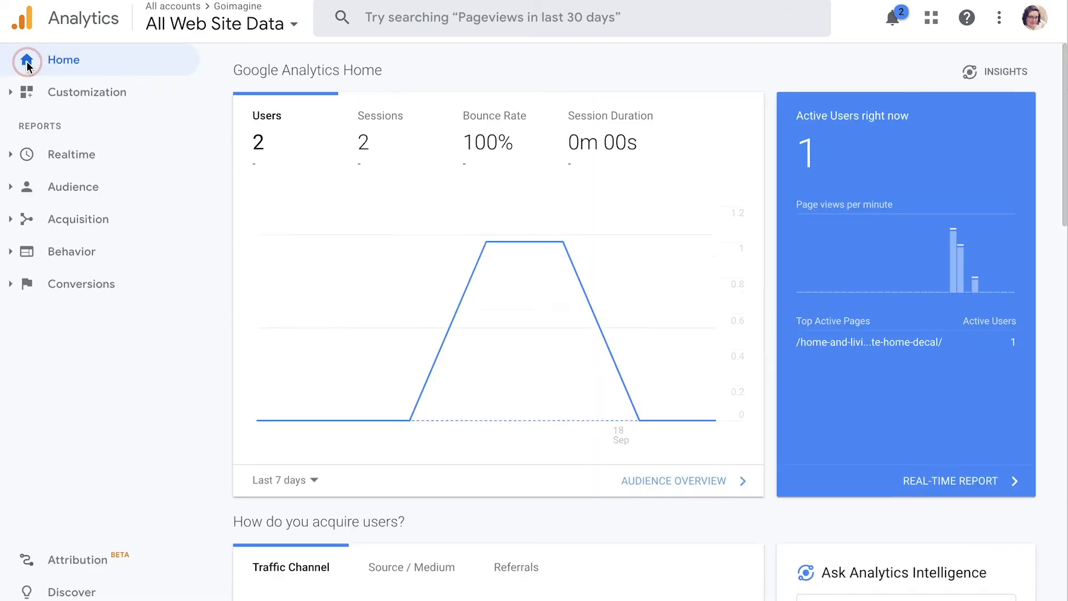
click(28, 154)
click(96, 192)
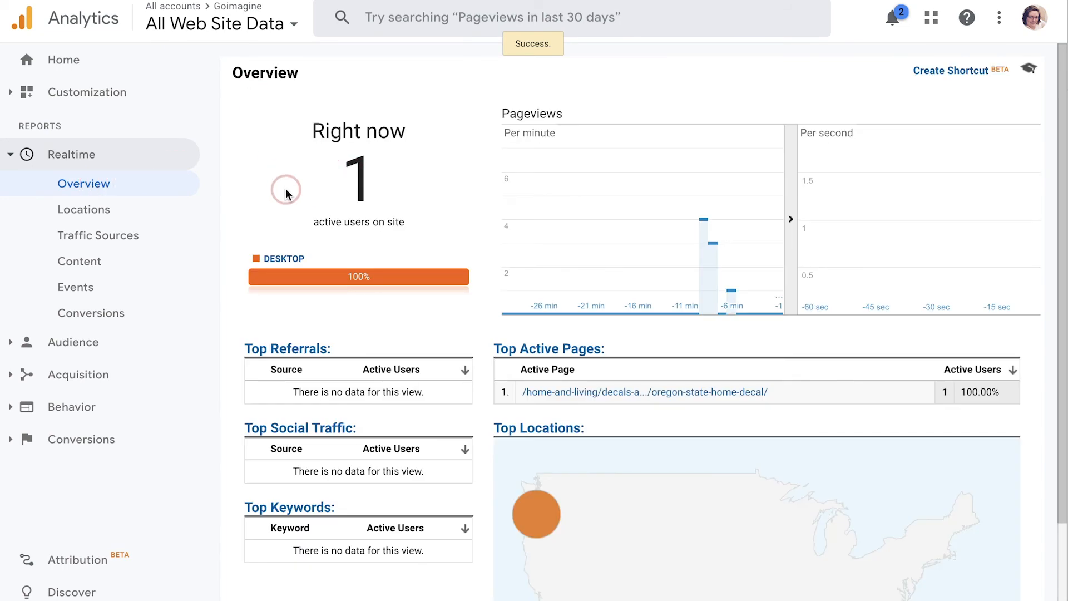
scroll(449, 311, down, 4)
scroll(450, 340, up, 4)
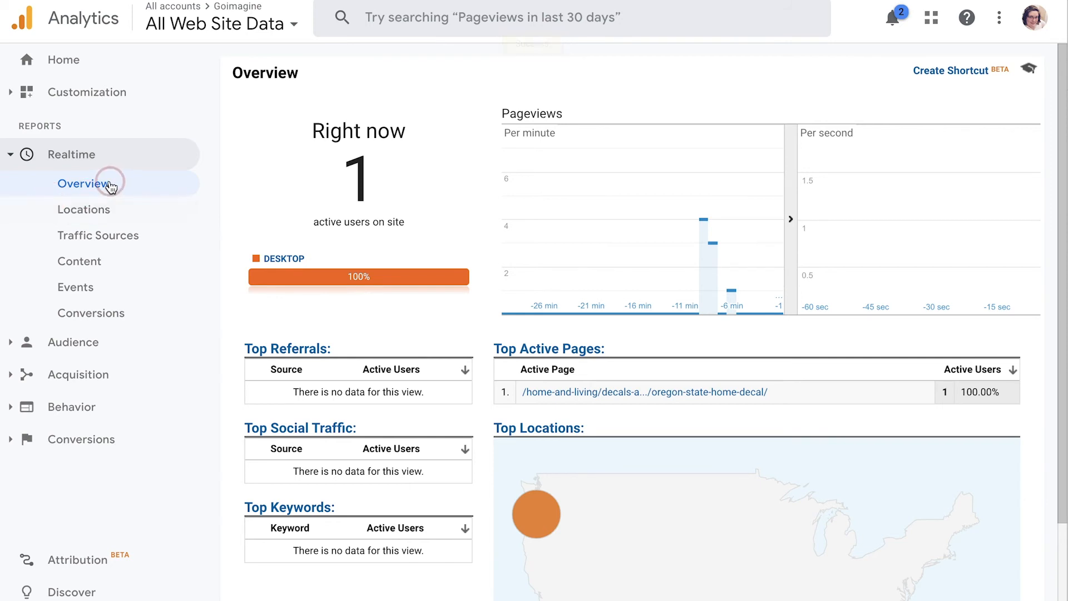
click(116, 89)
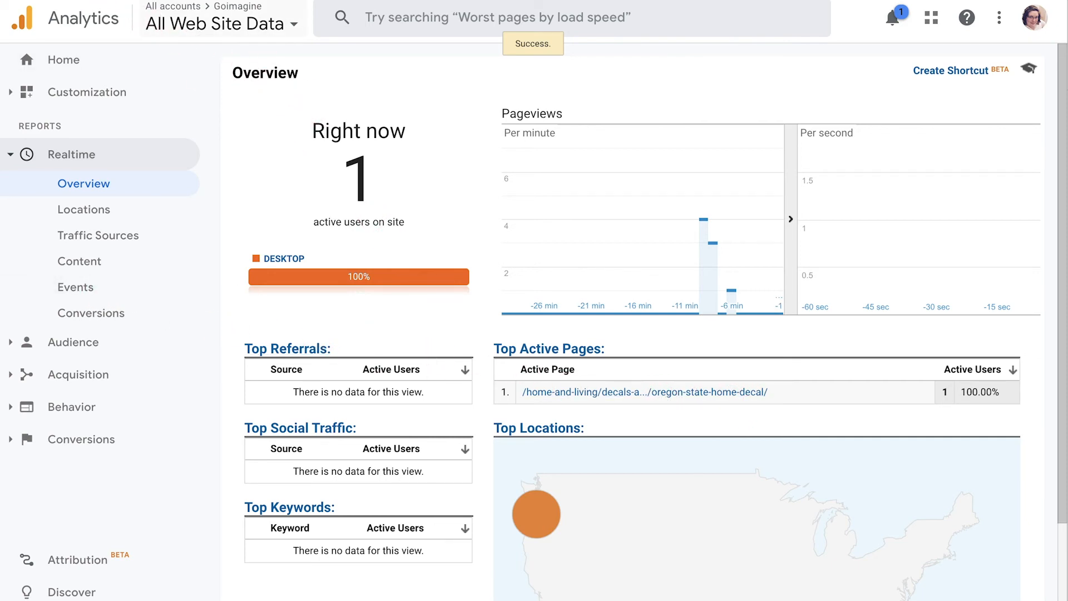
key(super+r)
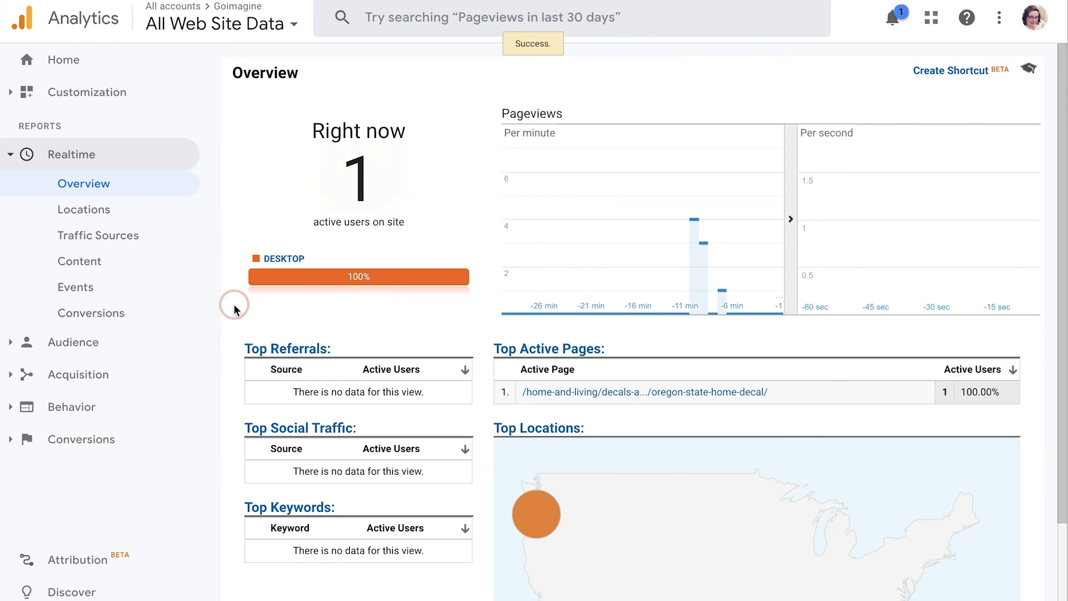
Step: Switch to the Goimagine window and browse the Arizona State "Home" Decal listing to test the filter with a visit
click(1, 235)
scroll(294, 341, down, 5)
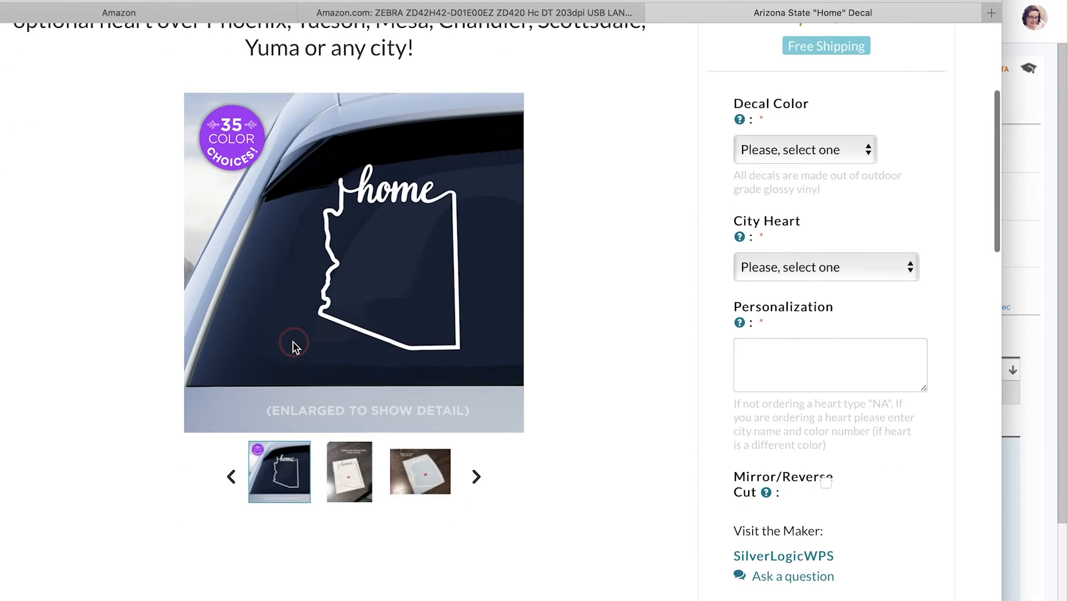
scroll(293, 342, down, 5)
scroll(293, 342, up, 10)
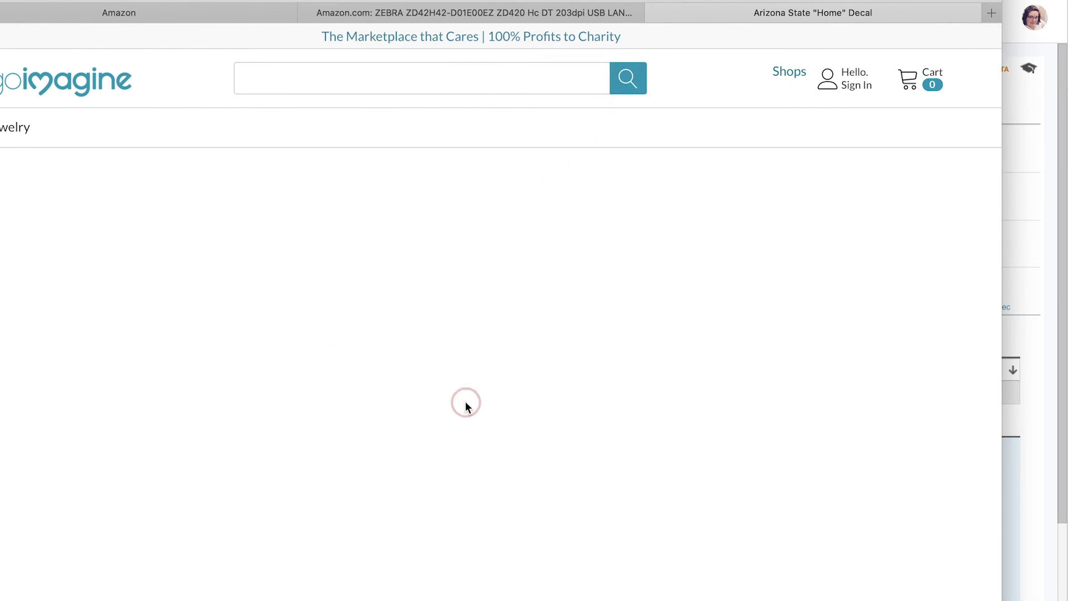
Step: Switch back to Google Analytics and check the active users, active pages and locations in the Realtime Overview
click(1037, 360)
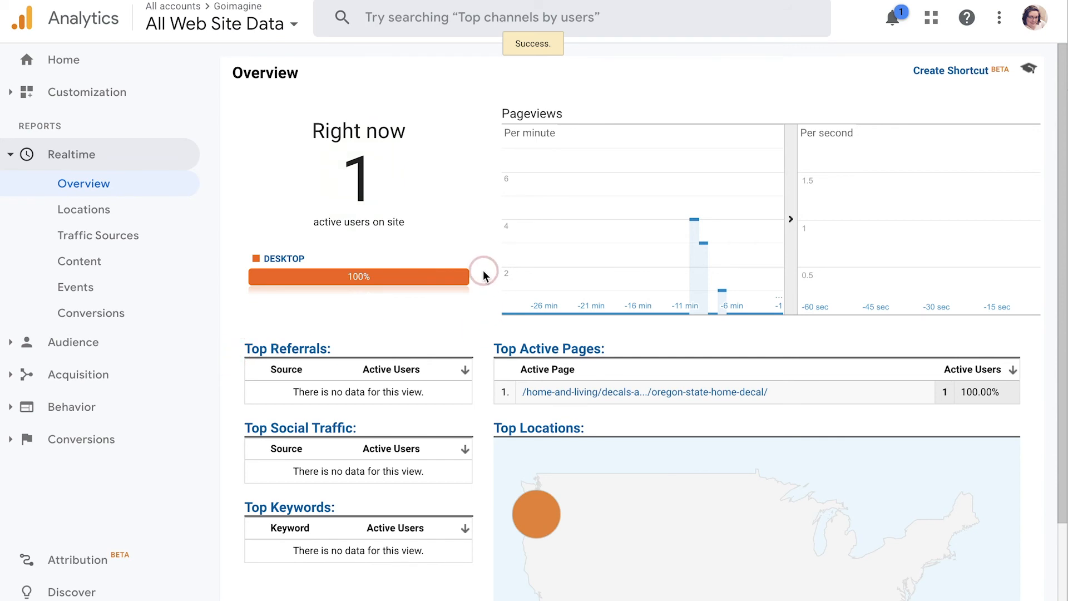
scroll(483, 274, down, 3)
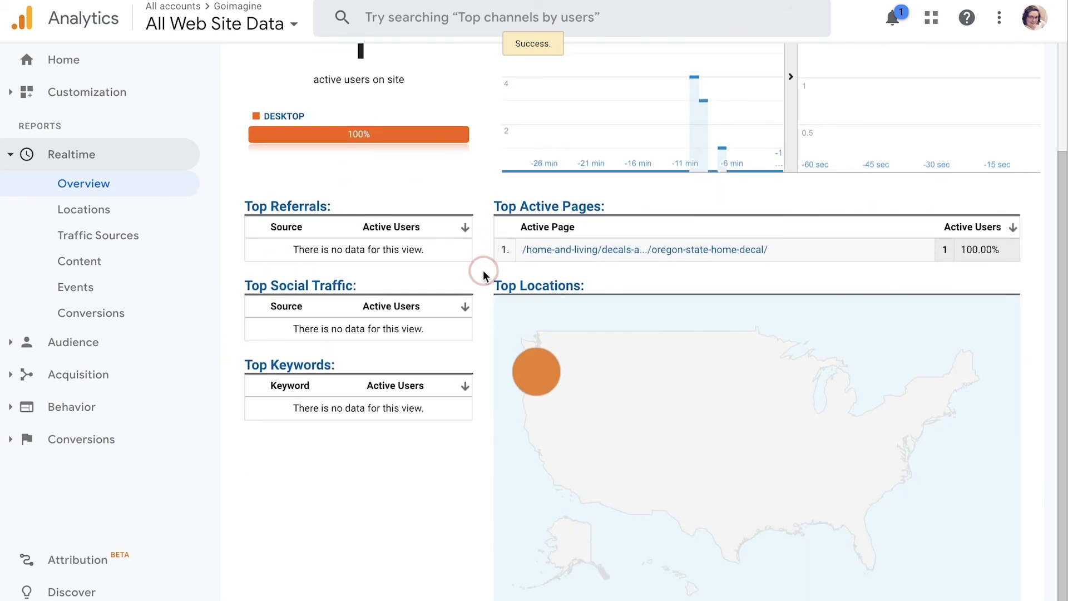
scroll(483, 273, up, 3)
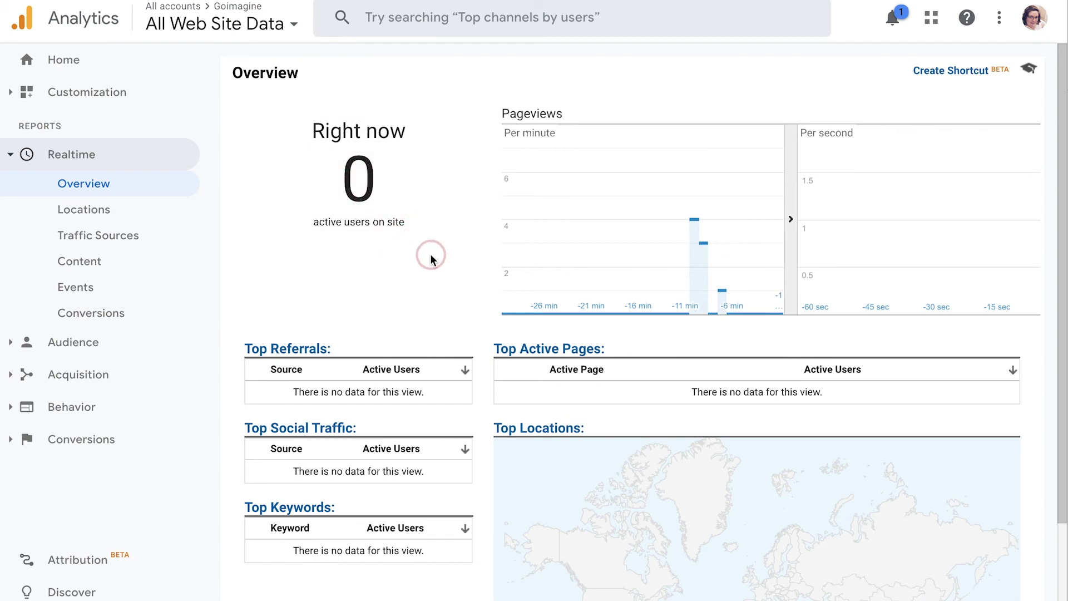
scroll(466, 281, down, 3)
scroll(466, 281, up, 3)
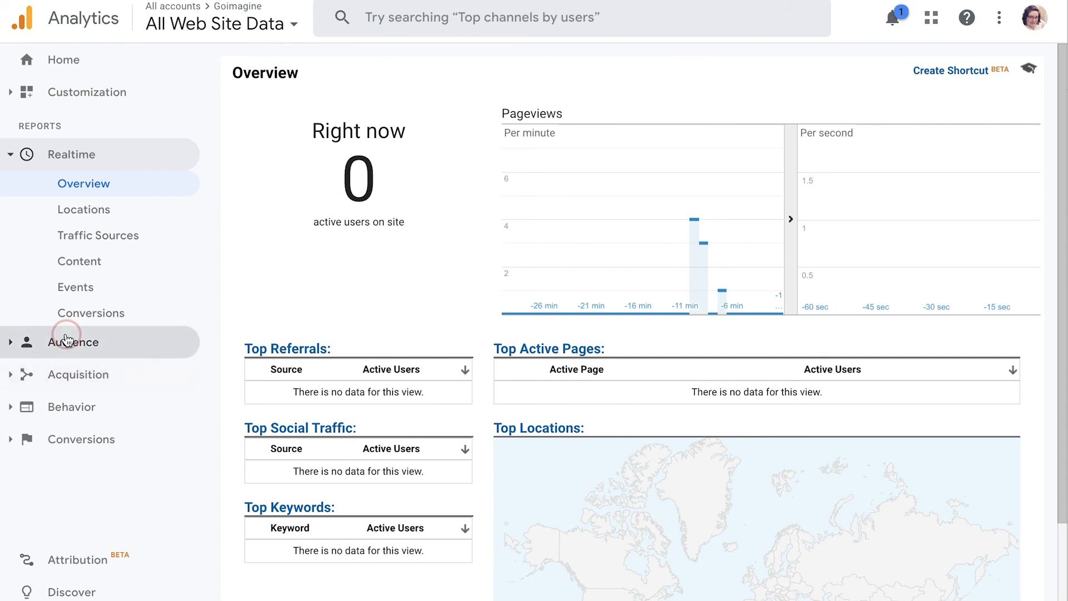
Step: Open the Acquisition Overview report and review its channel charts and user table
click(72, 375)
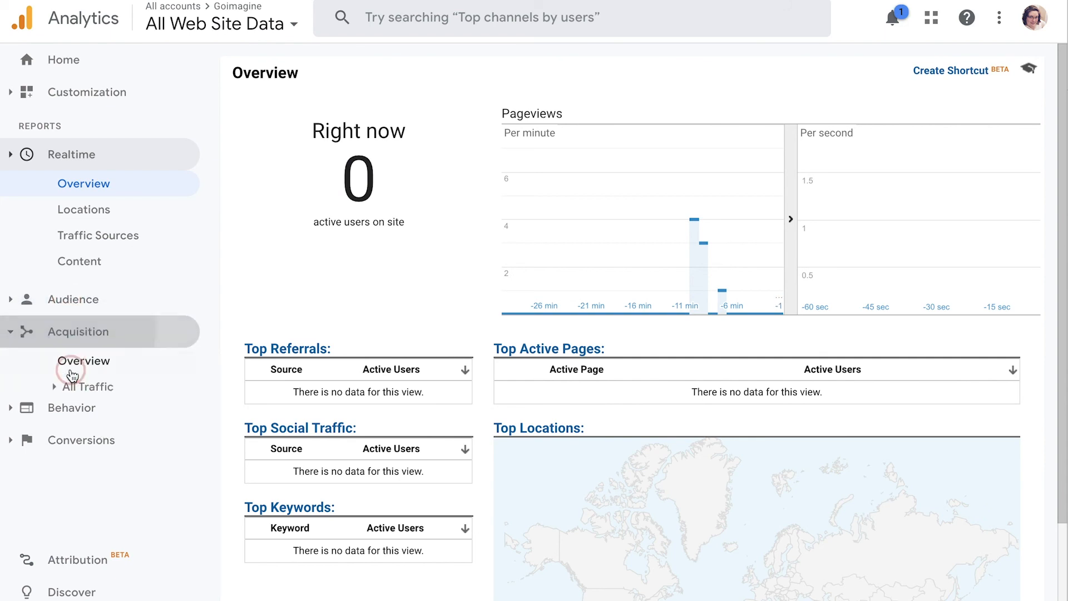
click(92, 251)
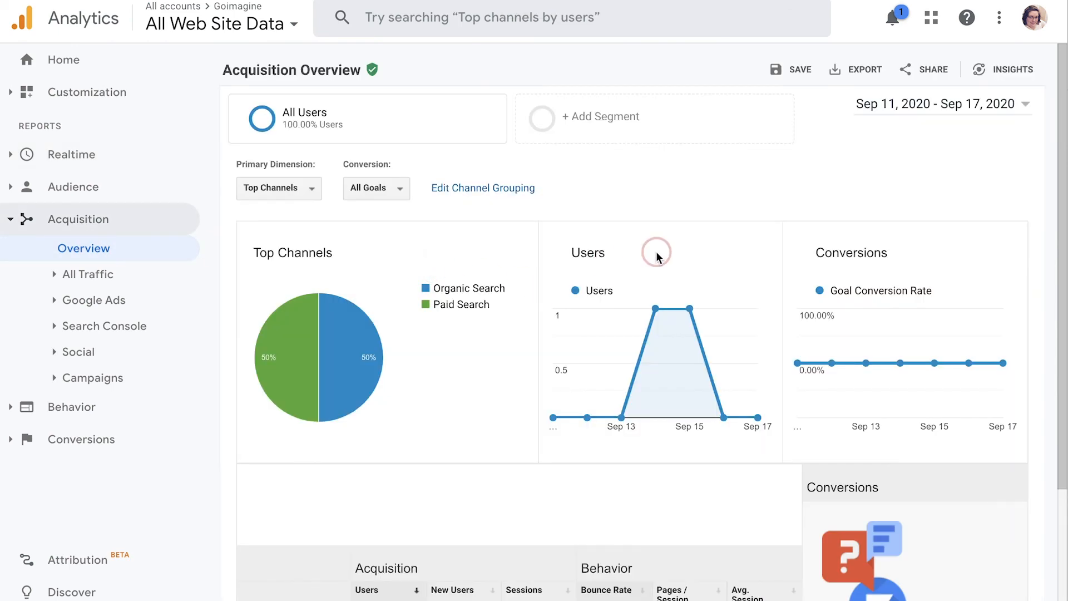
scroll(509, 208, down, 2)
scroll(515, 211, down, 2)
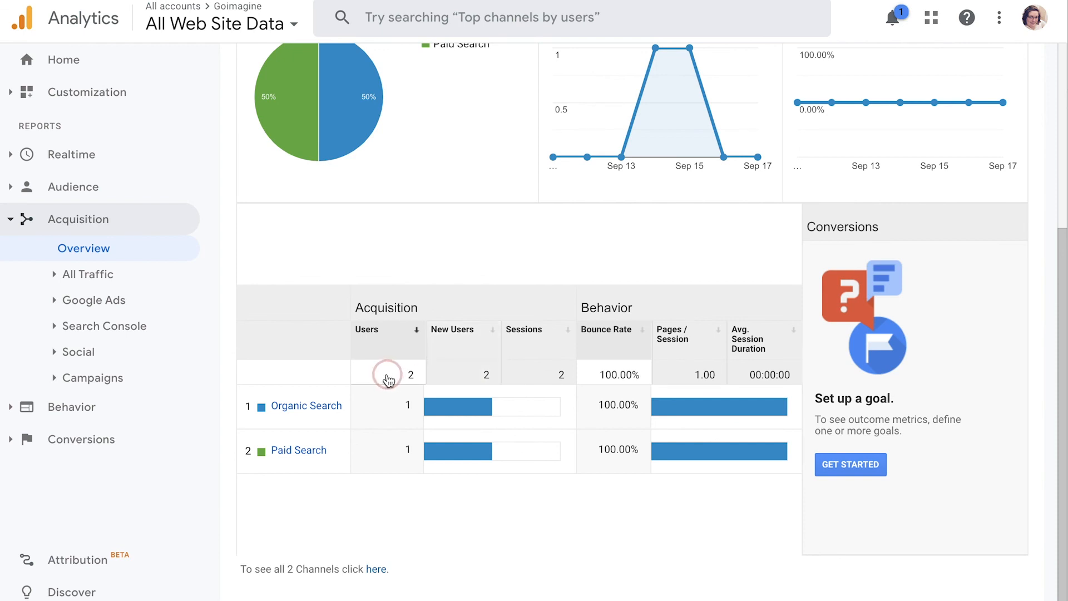
scroll(549, 353, up, 4)
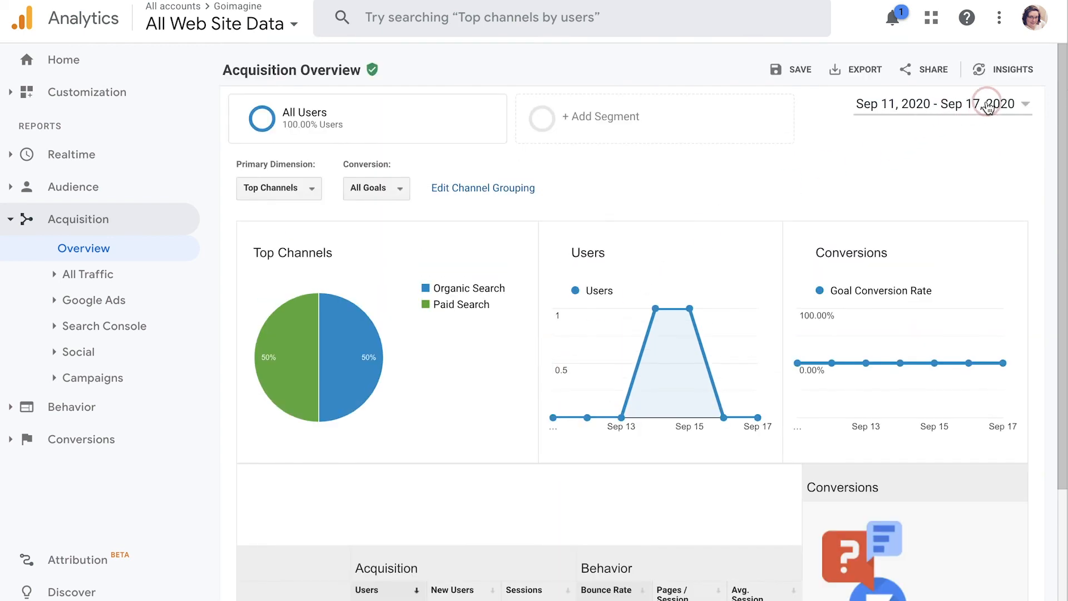
Step: Set the Acquisition Overview date range to Aug 1, 2020 - Sep 18, 2020 and review the channel figures
click(1026, 104)
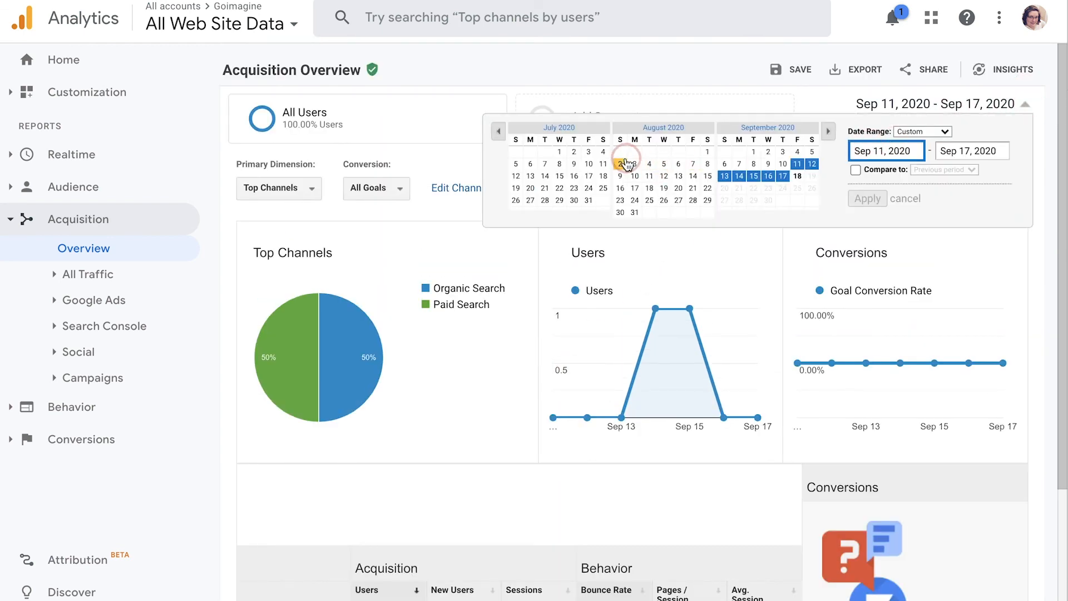
click(707, 152)
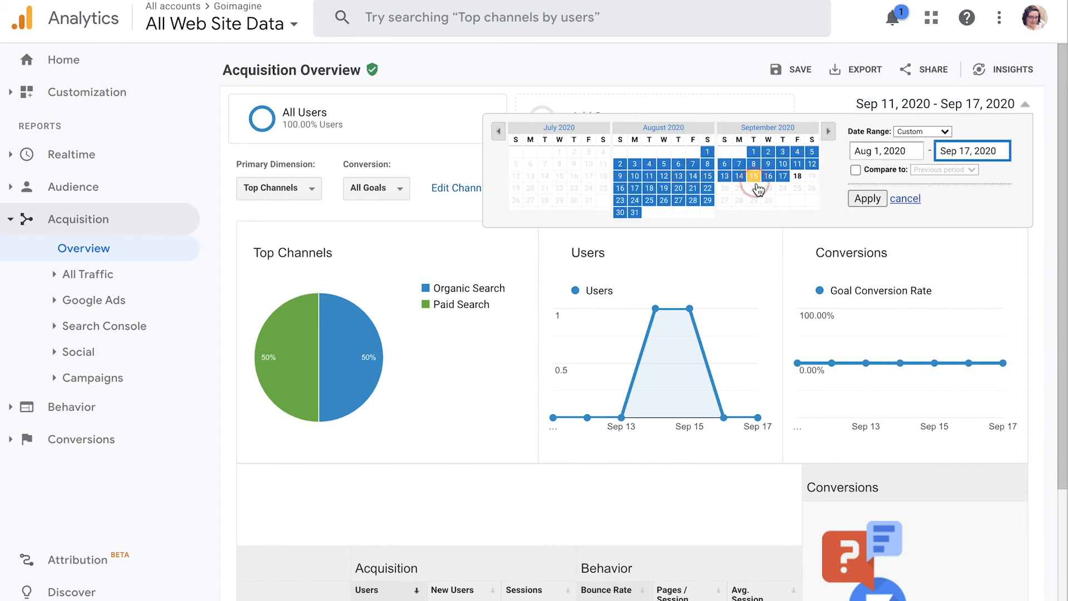
click(797, 176)
click(886, 201)
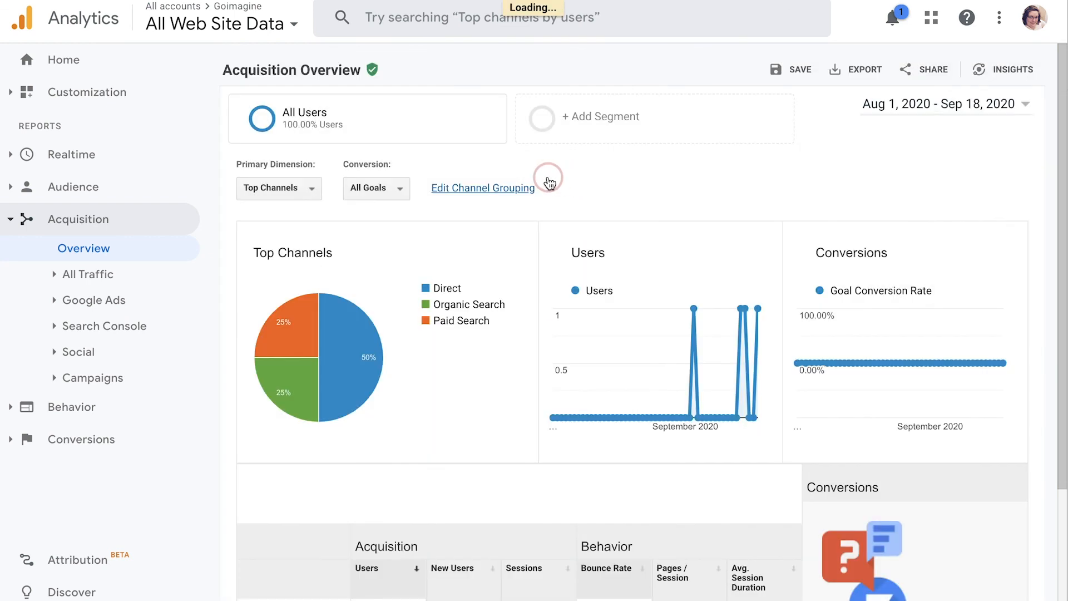
scroll(718, 170, down, 5)
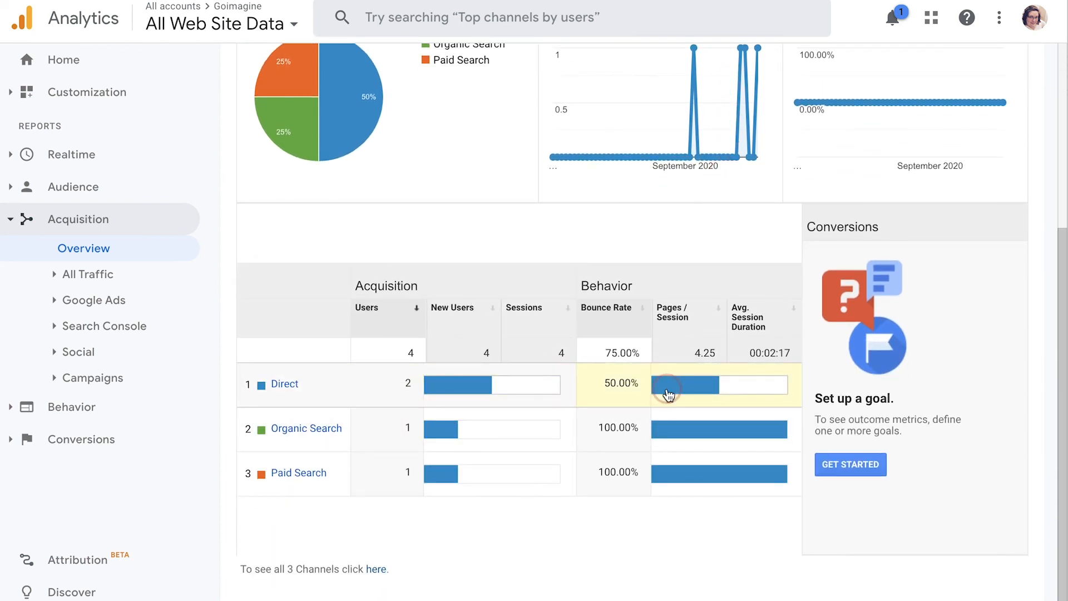
scroll(668, 392, up, 5)
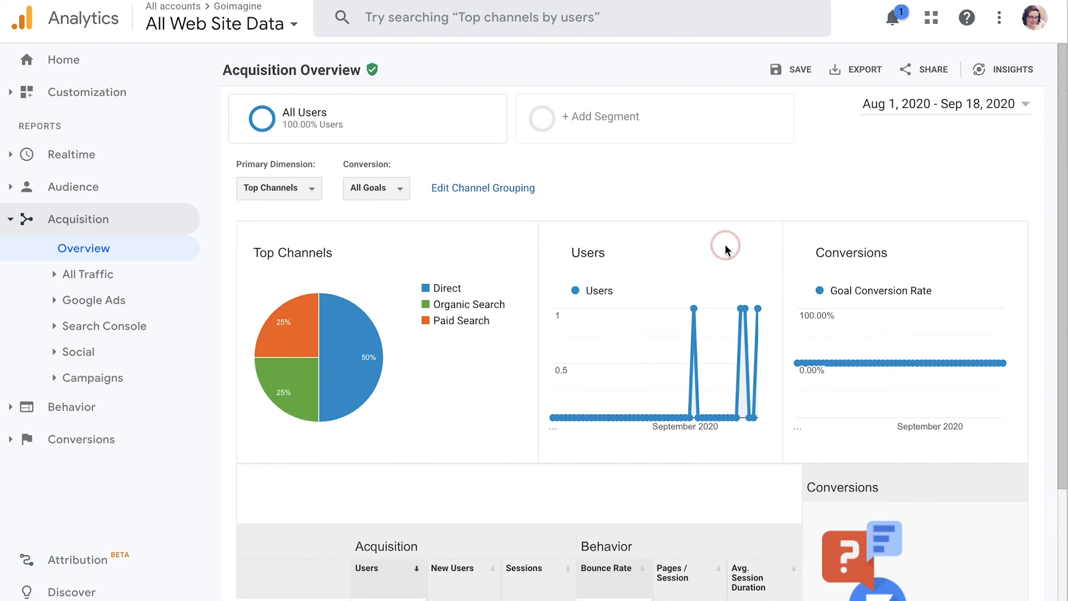
Step: Open the Channels report under All Traffic and examine the users graph and the default channel grouping table
click(88, 275)
click(91, 300)
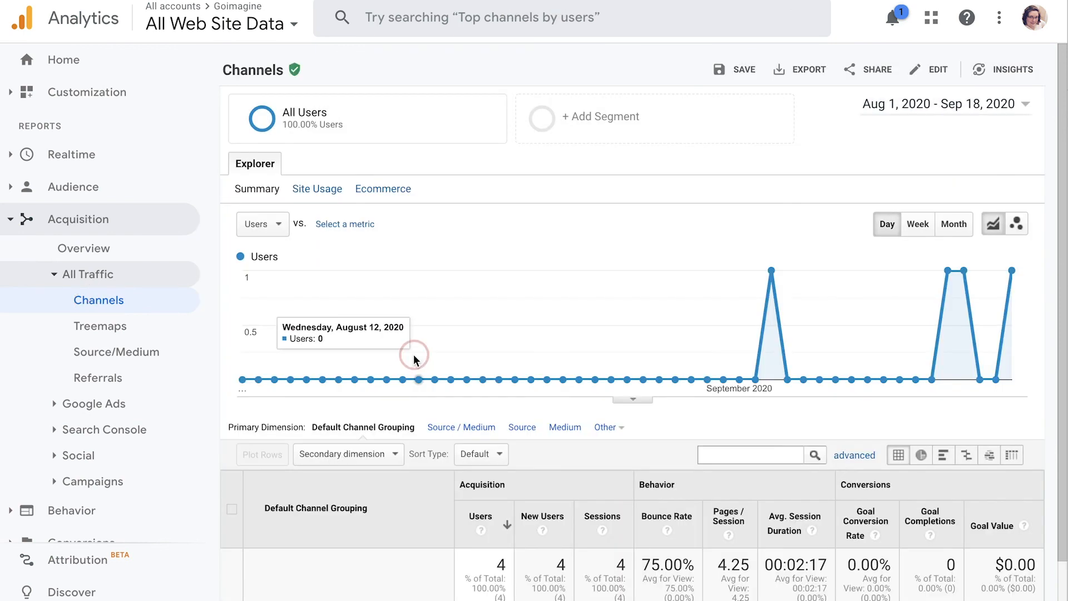
scroll(414, 359, down, 3)
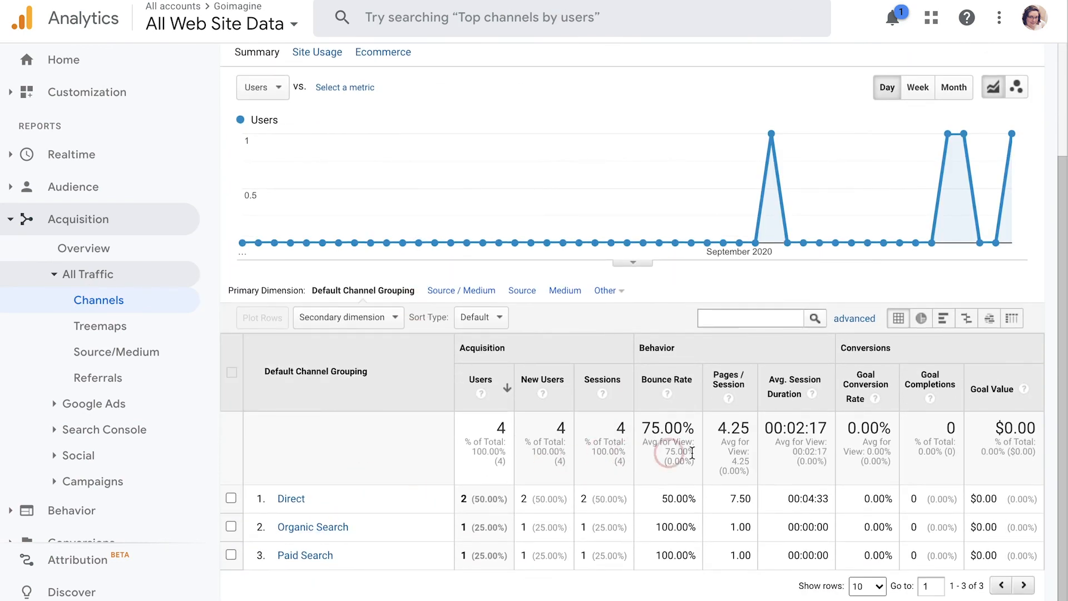
scroll(567, 525, up, 3)
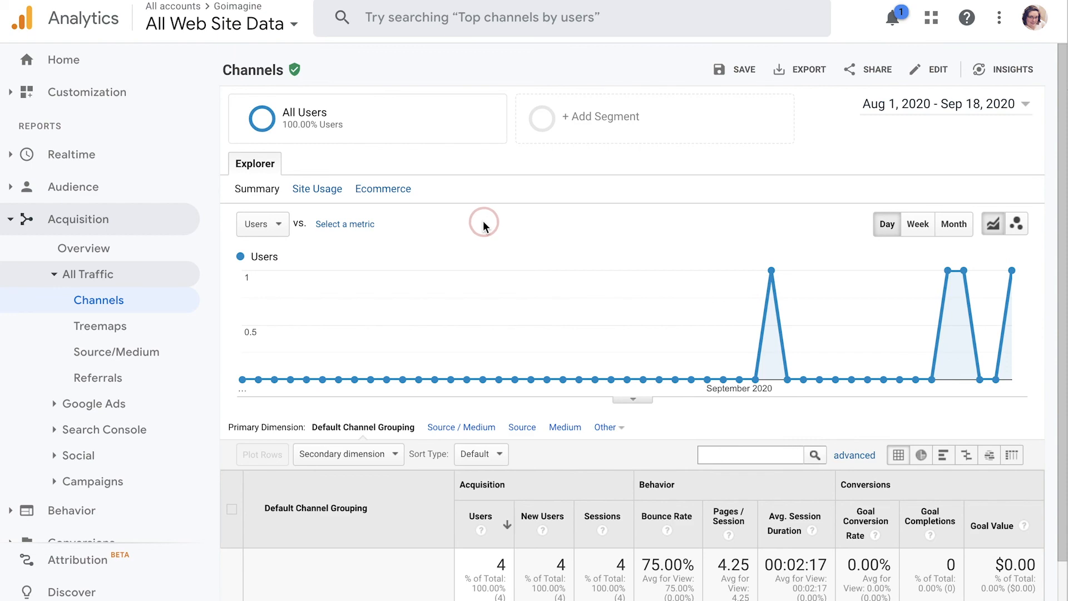
scroll(483, 225, down, 3)
scroll(483, 225, up, 3)
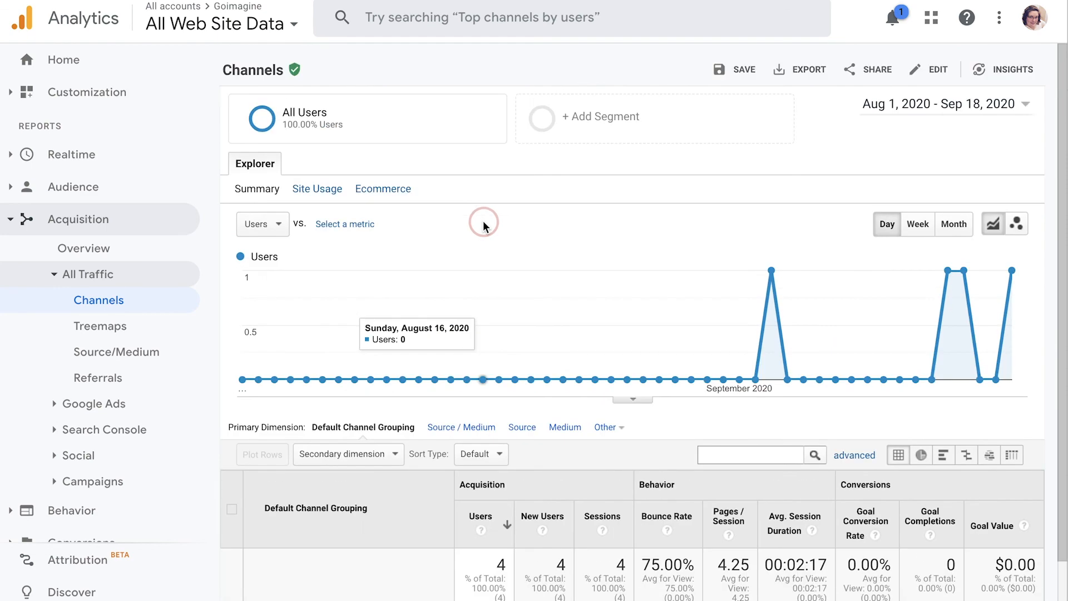